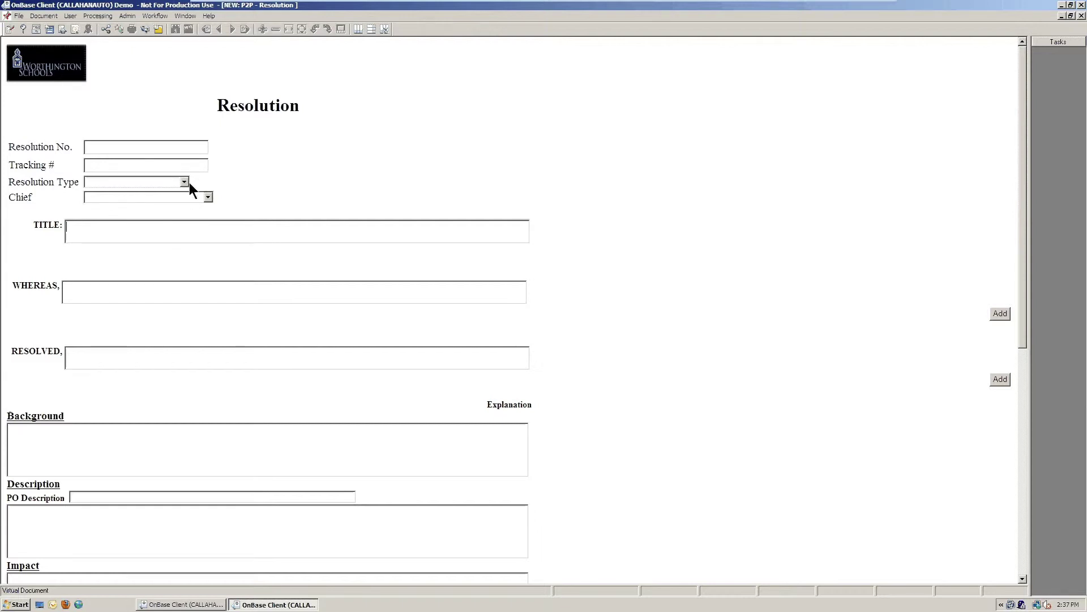
# Step: Set the resolution type to Administrative and the chief to CAO - Chief Academic Officer
pyautogui.click(184, 182)
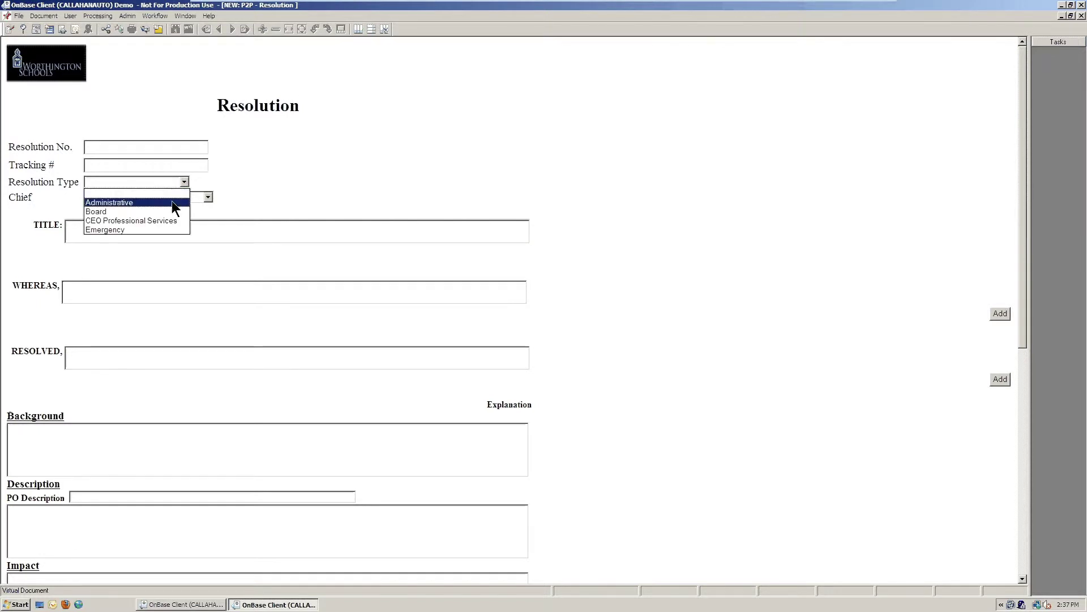
pyautogui.click(172, 201)
pyautogui.click(207, 198)
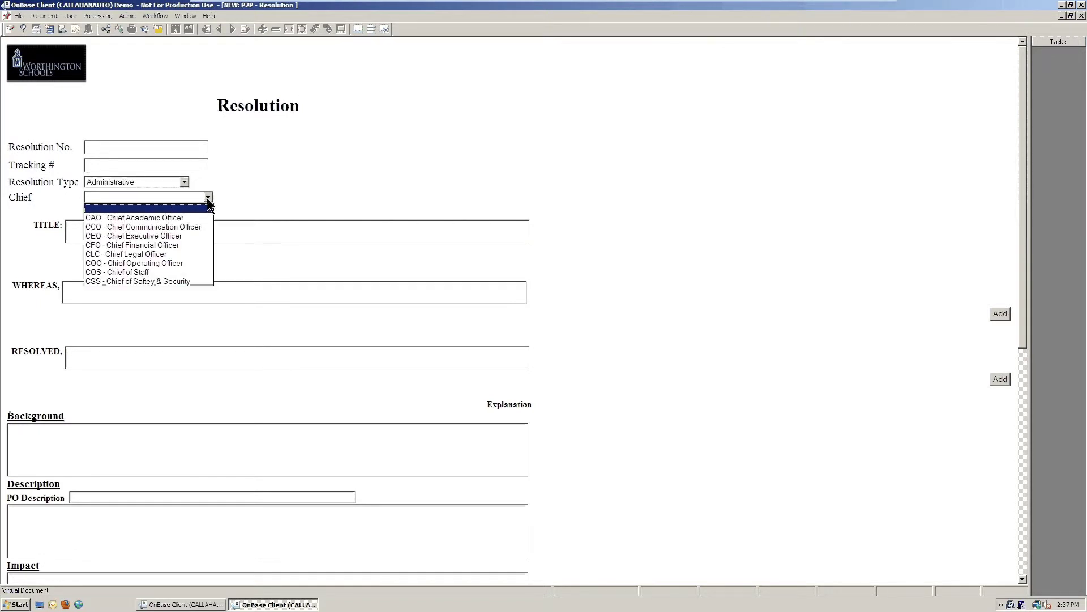
pyautogui.click(186, 219)
# Step: Enter the title "SUPPORTING INFORMATION" and fill two WHEREAS clauses with "Supporting information", adding the second clause
pyautogui.click(131, 230)
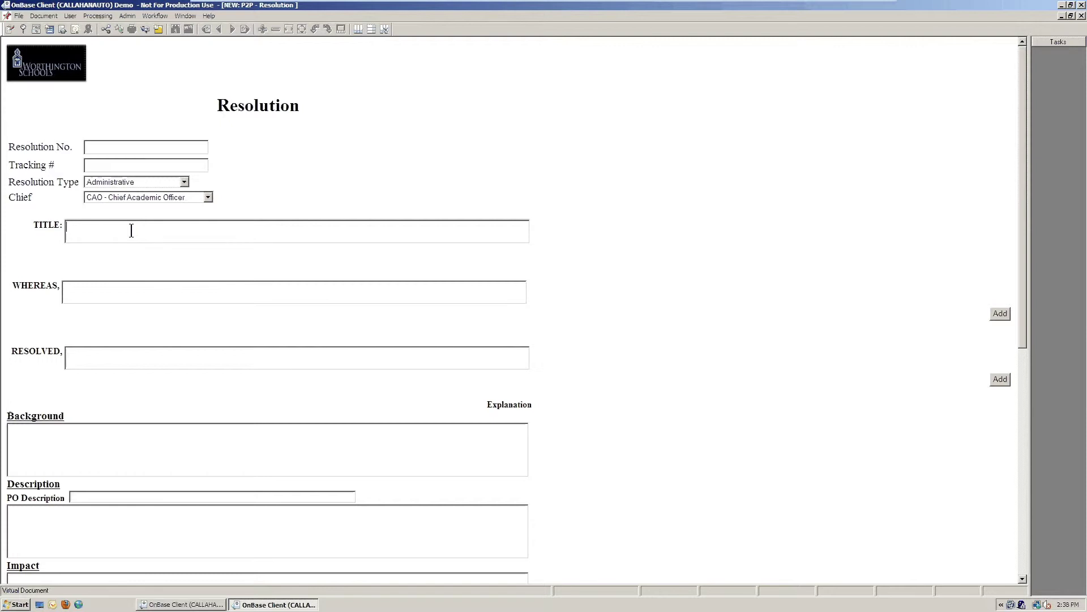
pyautogui.write('SUPPORTING INFORMATION')
pyautogui.click(114, 290)
pyautogui.write('Supporting information')
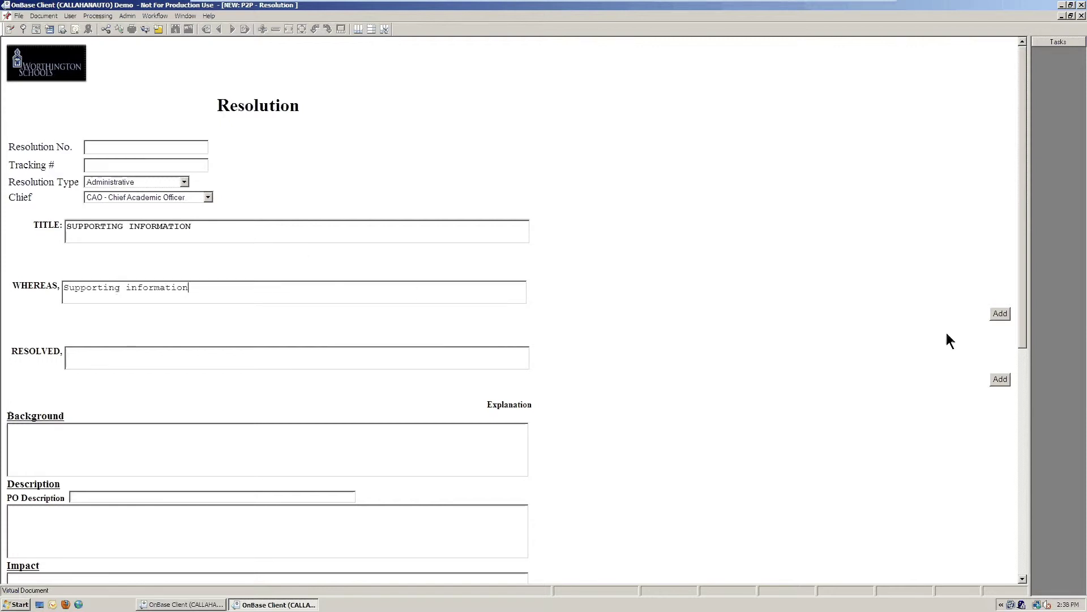
pyautogui.click(1005, 317)
pyautogui.click(180, 315)
pyautogui.write('Supporting information')
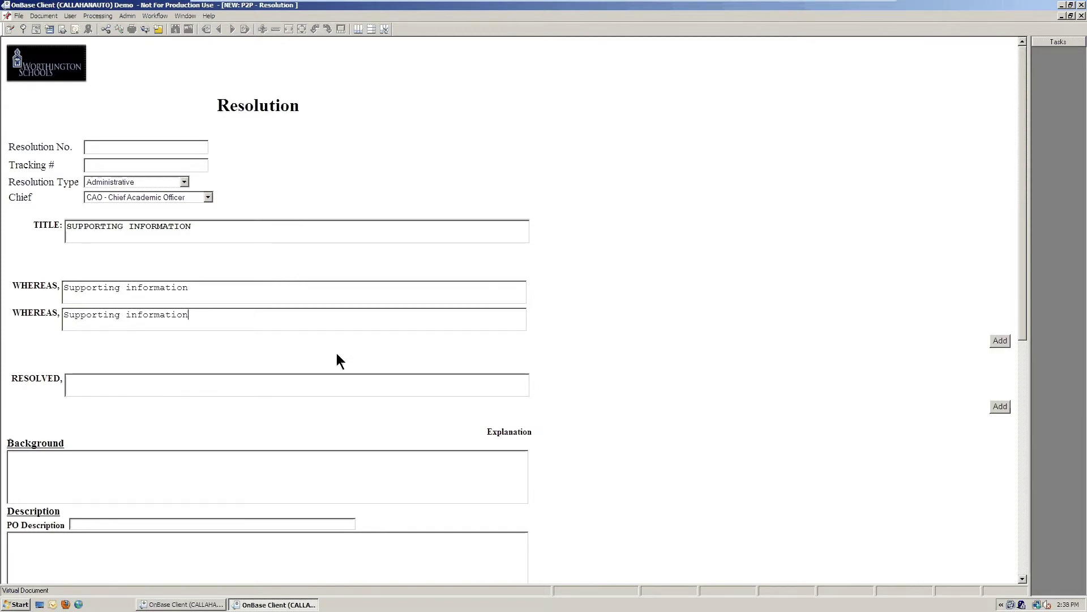
# Step: Fill the RESOLVED clause with "Supporting information" and add a second RESOLVED clause with the same text
pyautogui.click(155, 382)
pyautogui.write('Supporting information')
pyautogui.click(1000, 406)
pyautogui.click(187, 405)
pyautogui.write('Supporting information')
# Step: Enter "Supporting information" for Background and Description, and "Description" as the PO Description
pyautogui.scroll(-5, 56, 502)
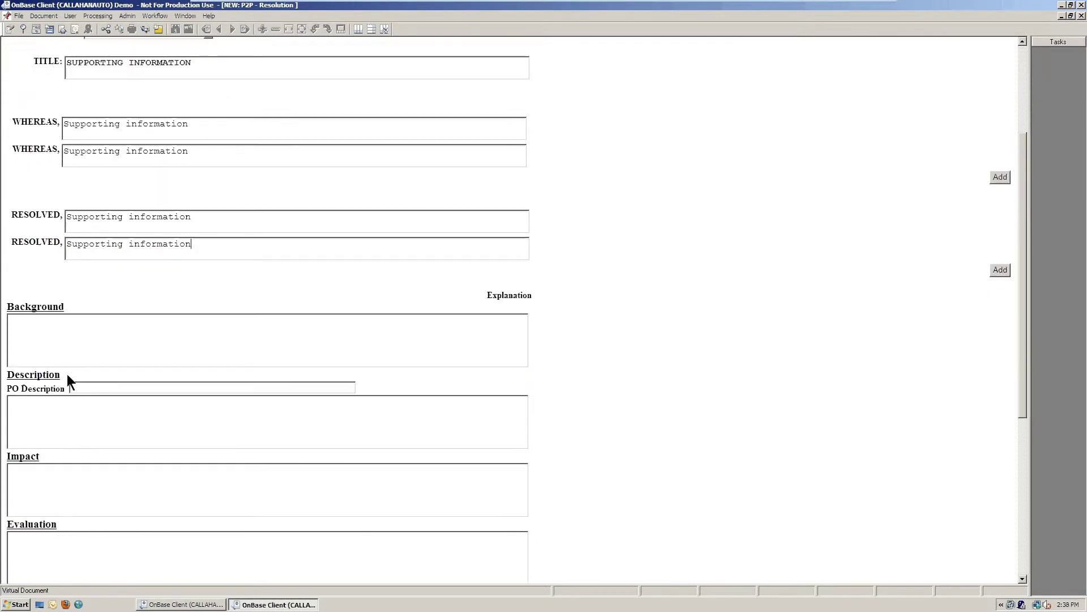
pyautogui.click(56, 333)
pyautogui.write('Supporting information')
pyautogui.click(101, 388)
pyautogui.write('D')
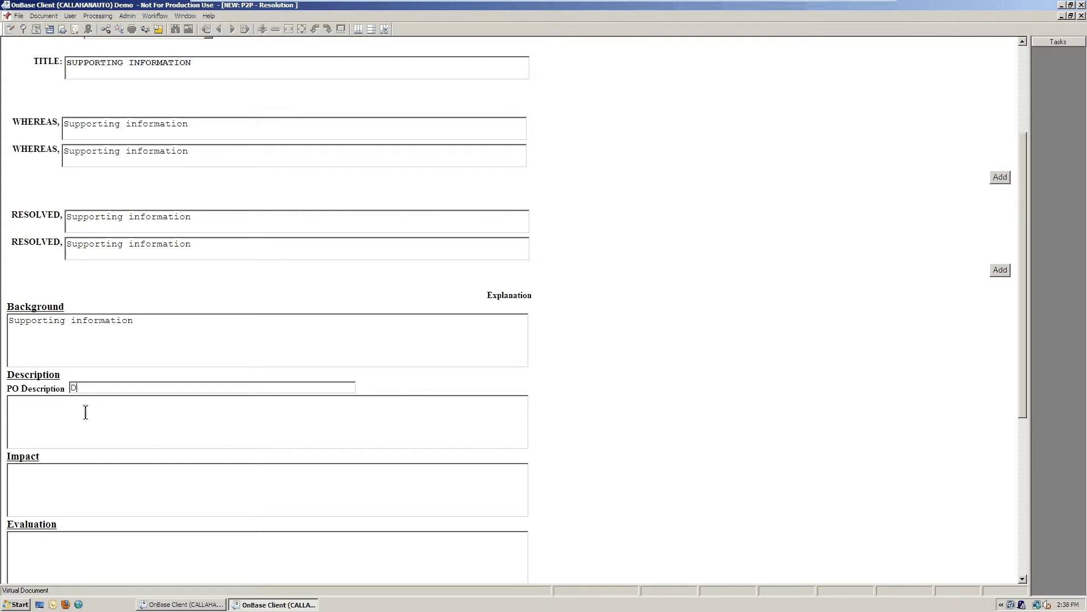
pyautogui.write('escription')
pyautogui.click(85, 412)
pyautogui.write('Supporting information')
# Step: Fill the Impact, Evaluation and Alternatives sections with "Supporting information"
pyautogui.scroll(-5, 85, 412)
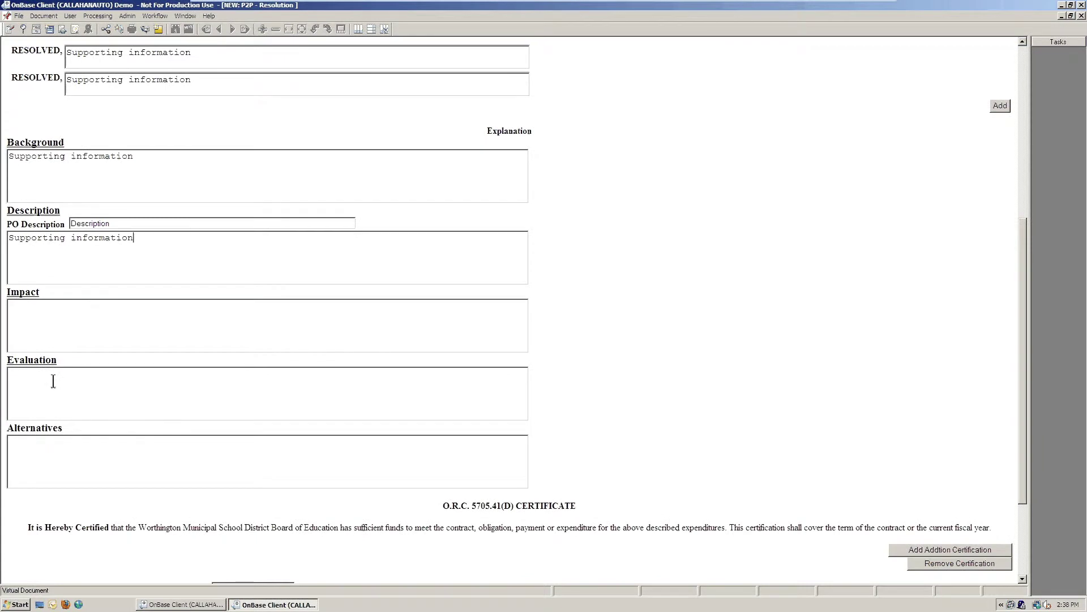
pyautogui.click(40, 333)
pyautogui.write('Supporting information')
pyautogui.click(46, 400)
pyautogui.write('Supporting information')
pyautogui.click(44, 456)
pyautogui.write('Supporting information')
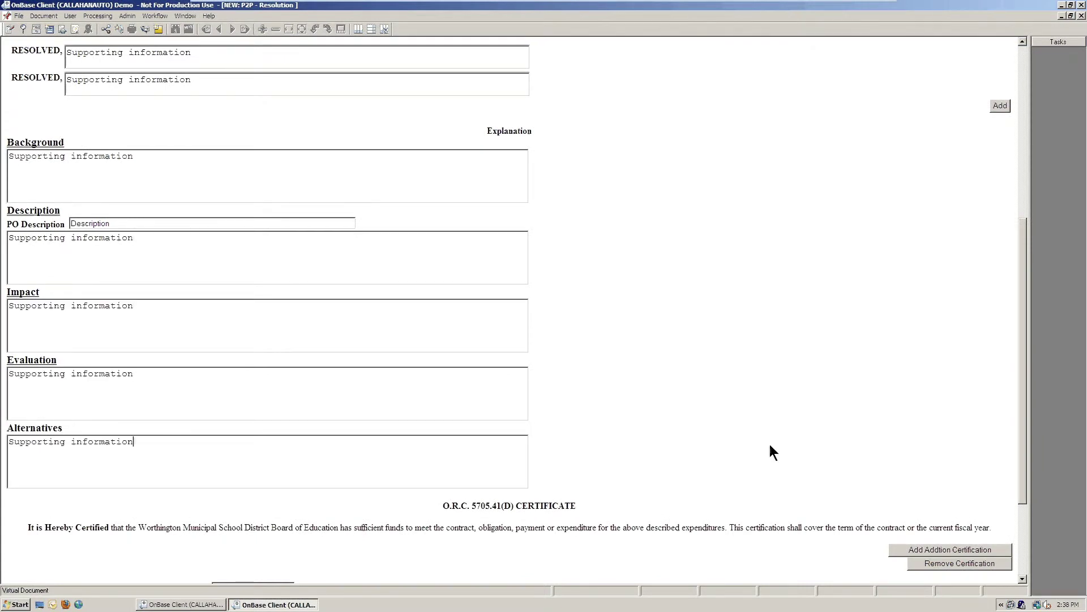
# Step: Add the additional certification to the resolution and set Equal Opportunity Affairs to Not Applicable
pyautogui.scroll(-4, 770, 444)
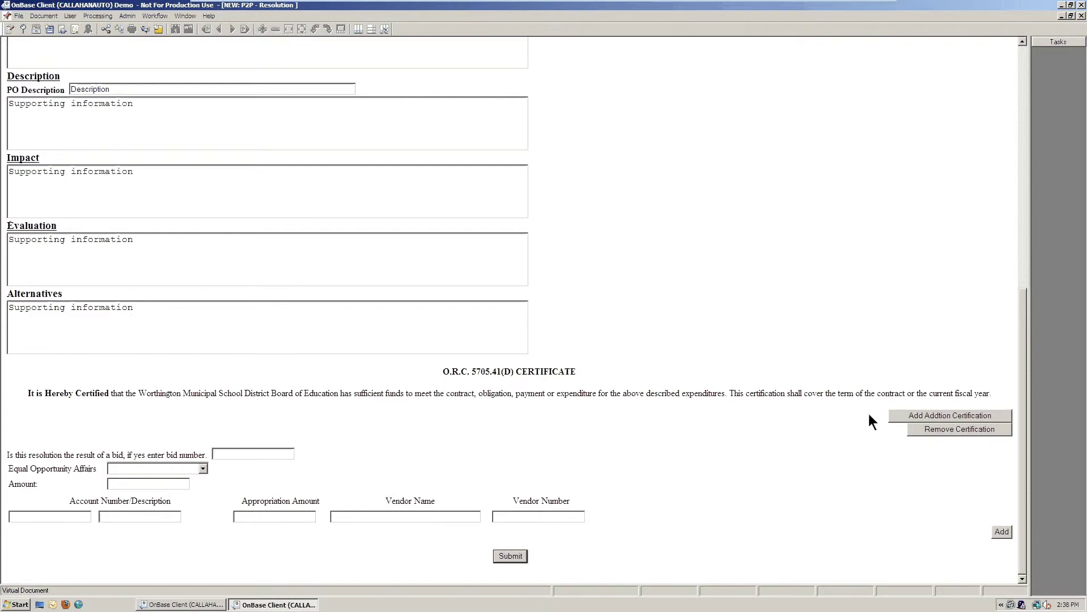
pyautogui.click(906, 414)
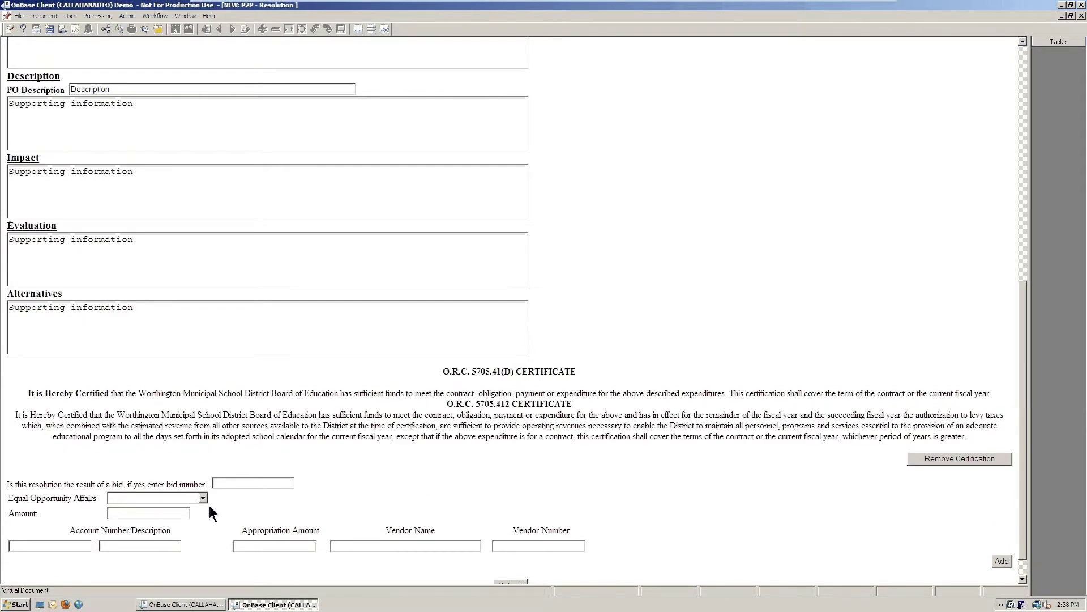
pyautogui.scroll(-1, 209, 505)
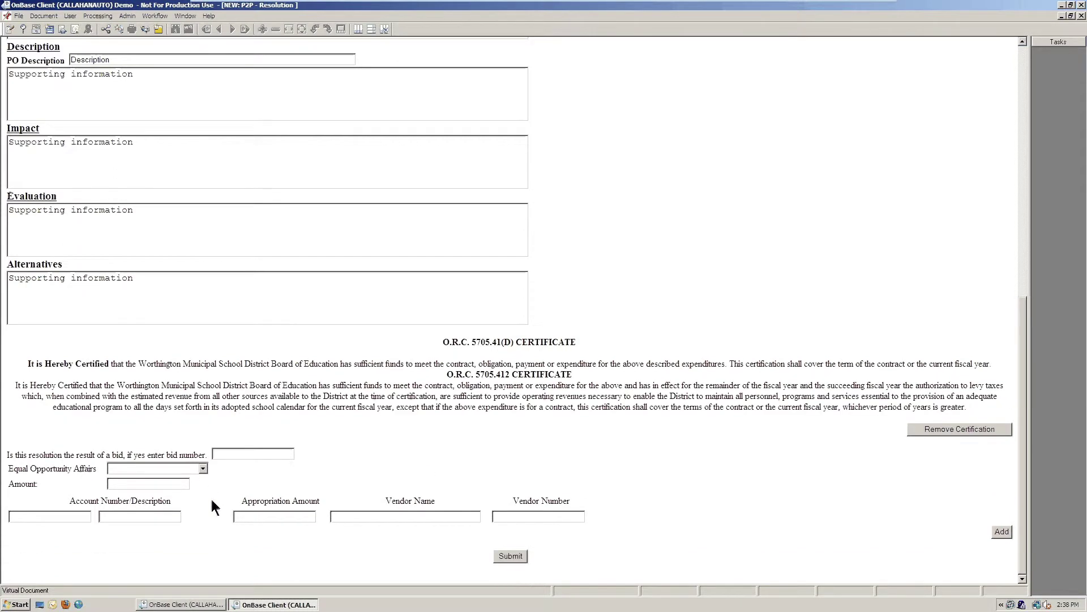
pyautogui.click(202, 469)
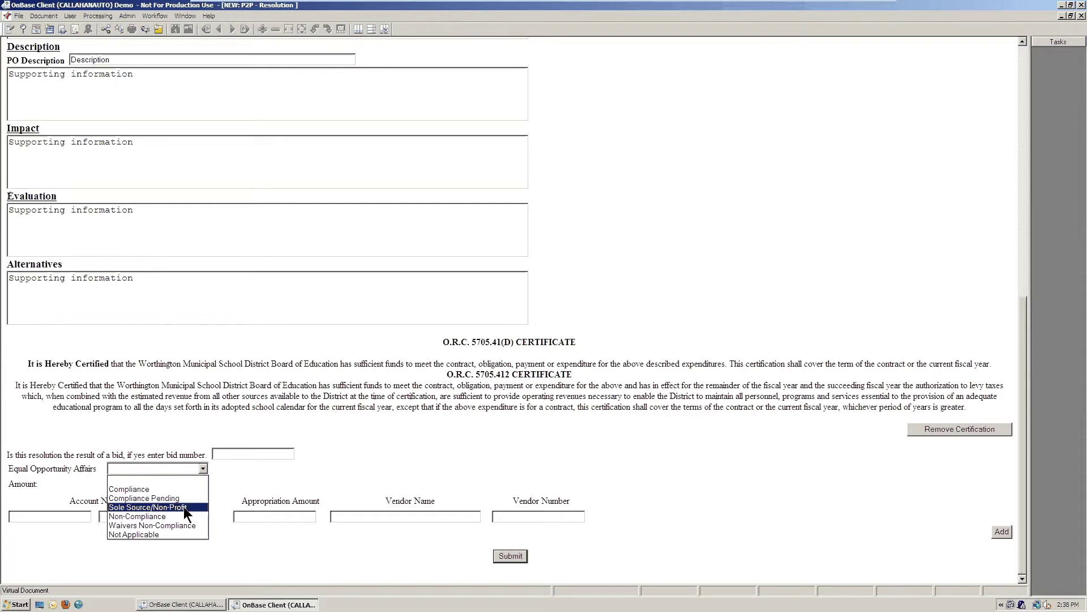
pyautogui.click(172, 533)
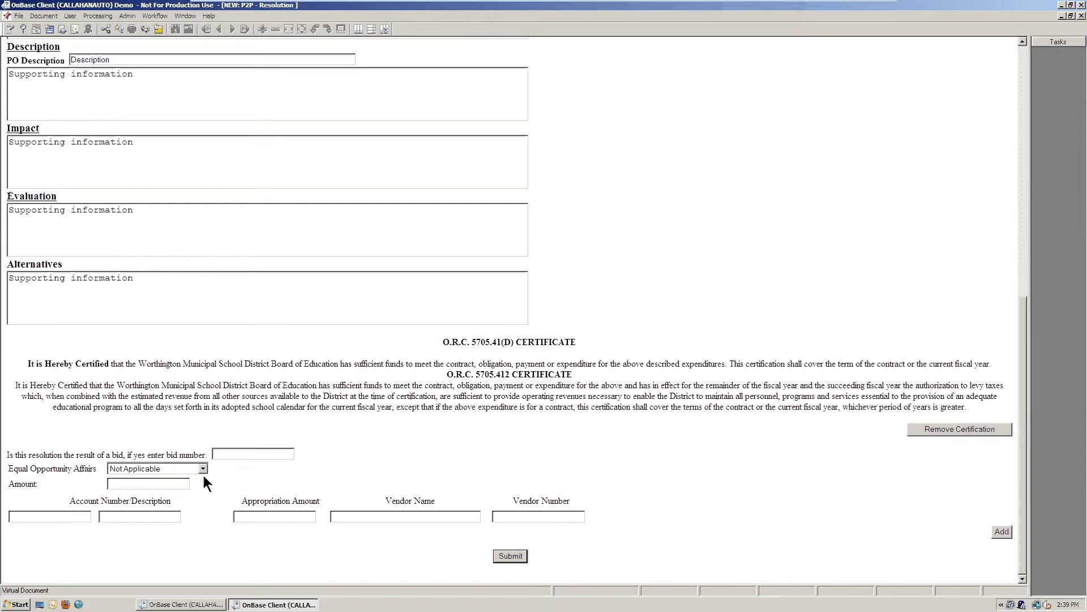
# Step: Set the amount to 75.00 and complete the first account line with the Athletic Department account, 50.00 and vendor Pyramid School Products
pyautogui.click(166, 485)
pyautogui.write('75.00')
pyautogui.write('1')
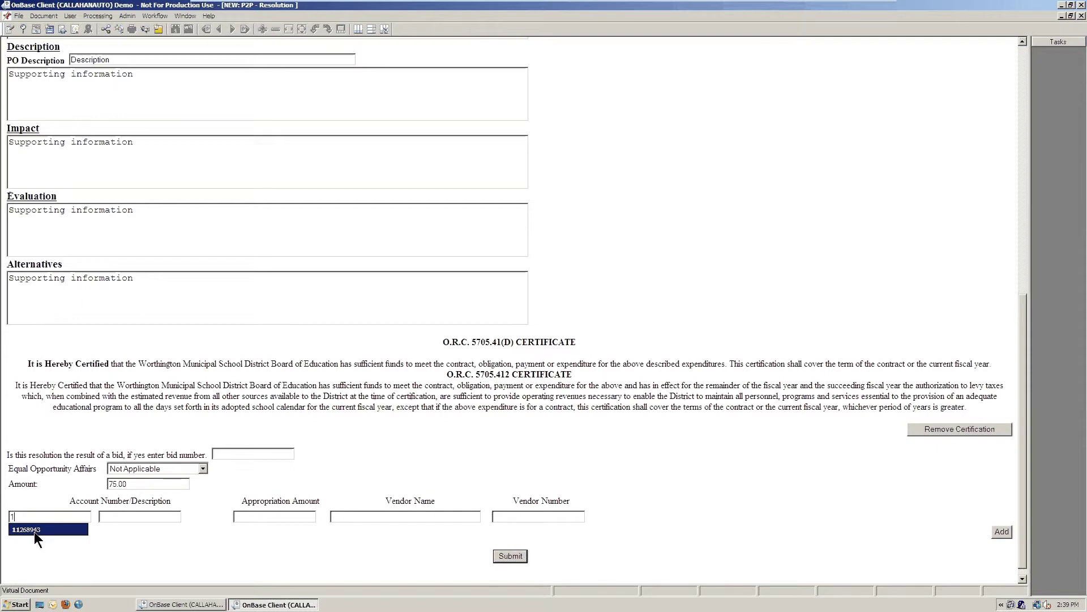
pyautogui.click(34, 530)
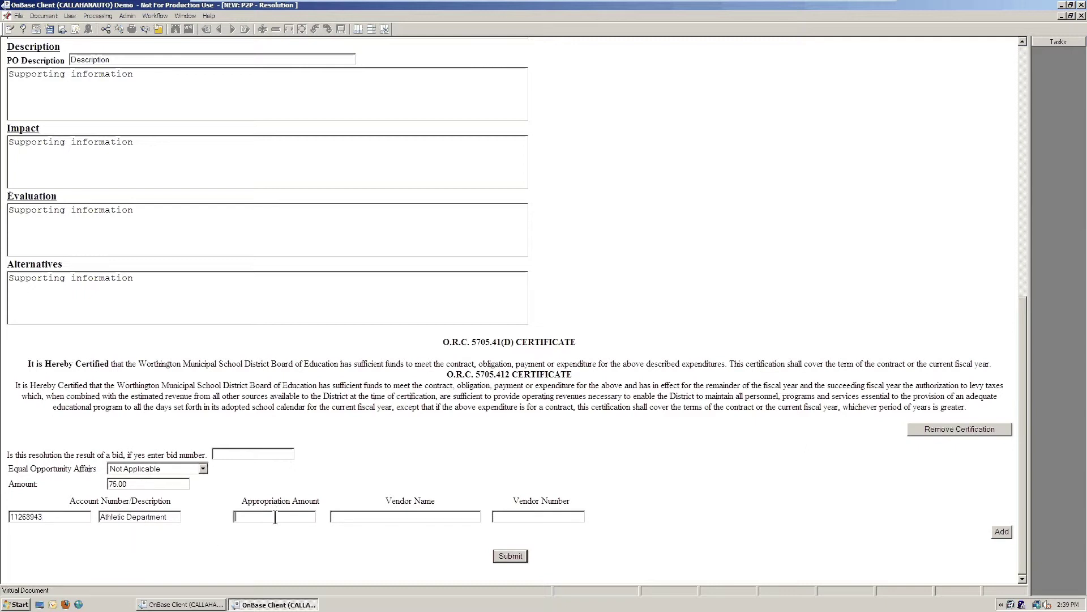
pyautogui.write('50.00')
pyautogui.write('12')
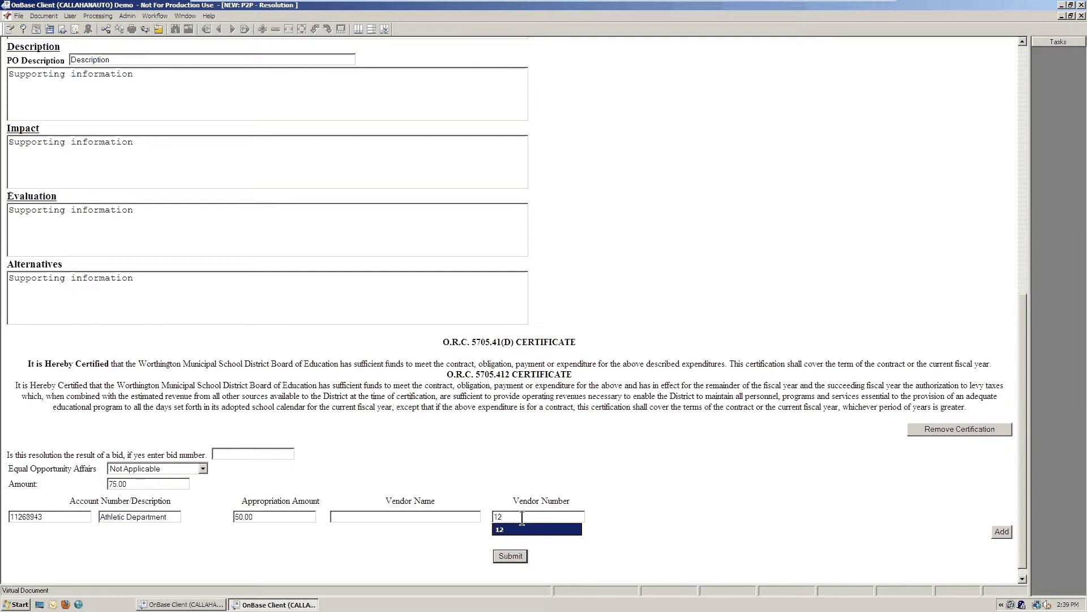
pyautogui.click(507, 528)
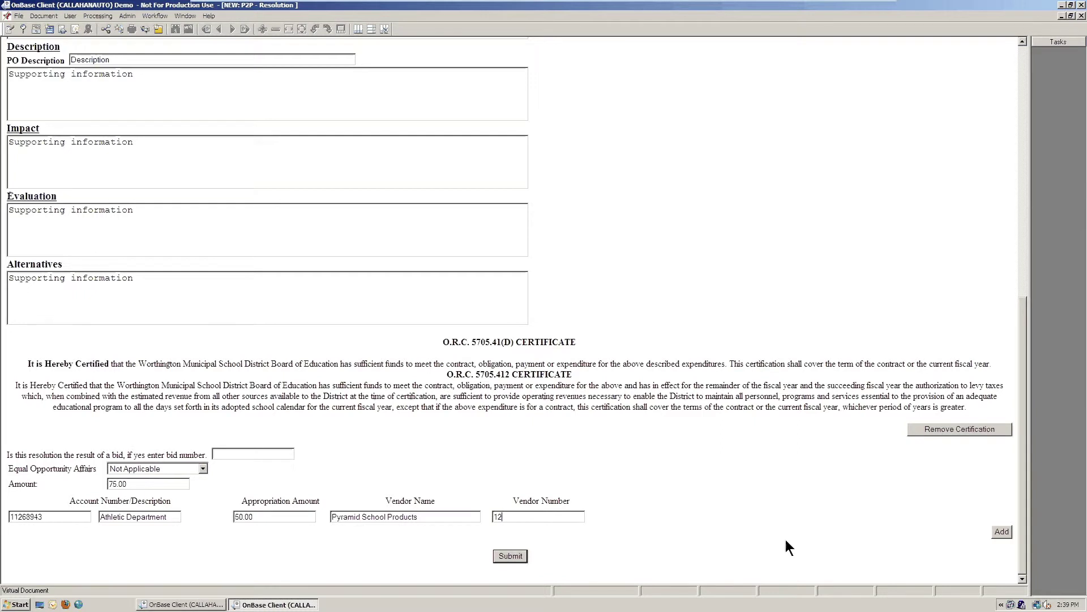
# Step: Add a second account line for the Athletic Department account with an appropriation amount of 25 and vendor Quill Corporation
pyautogui.click(998, 532)
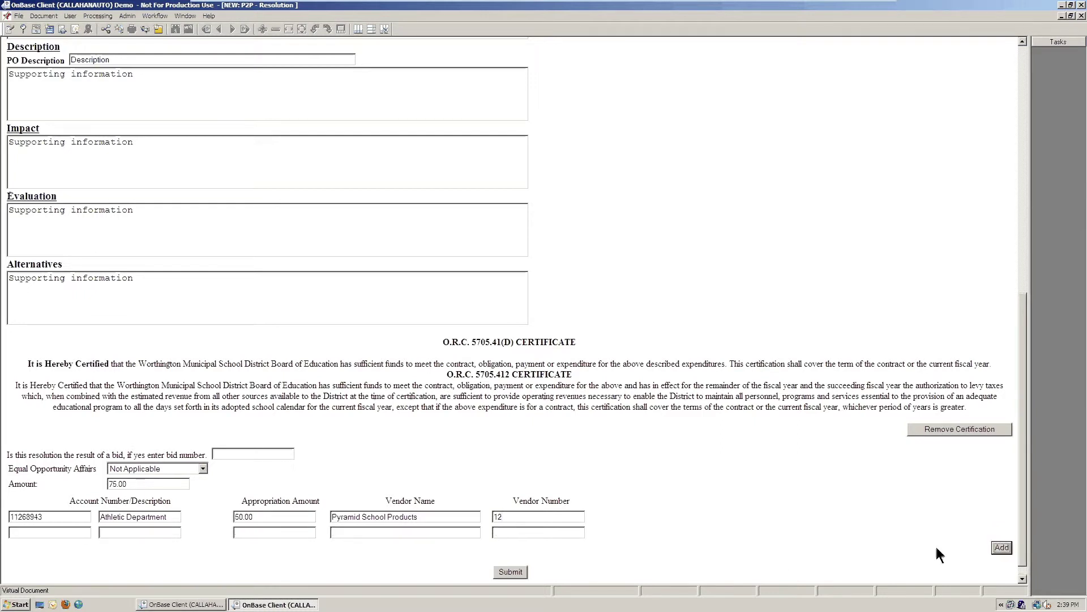
pyautogui.click(61, 533)
pyautogui.write('1')
pyautogui.click(61, 547)
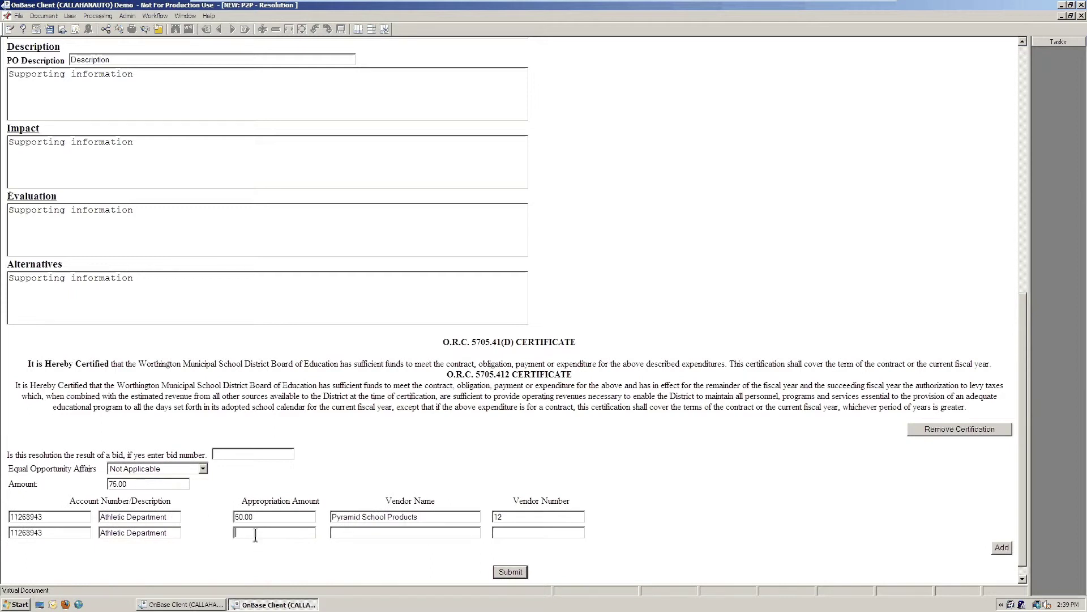
pyautogui.write('25')
pyautogui.click(538, 532)
pyautogui.write('1')
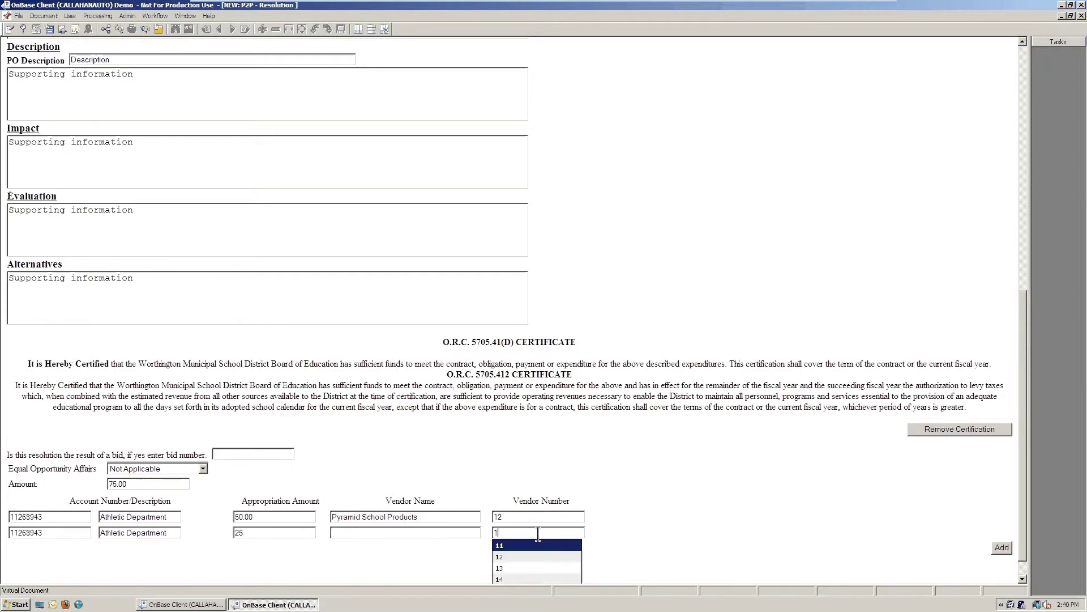
pyautogui.click(523, 566)
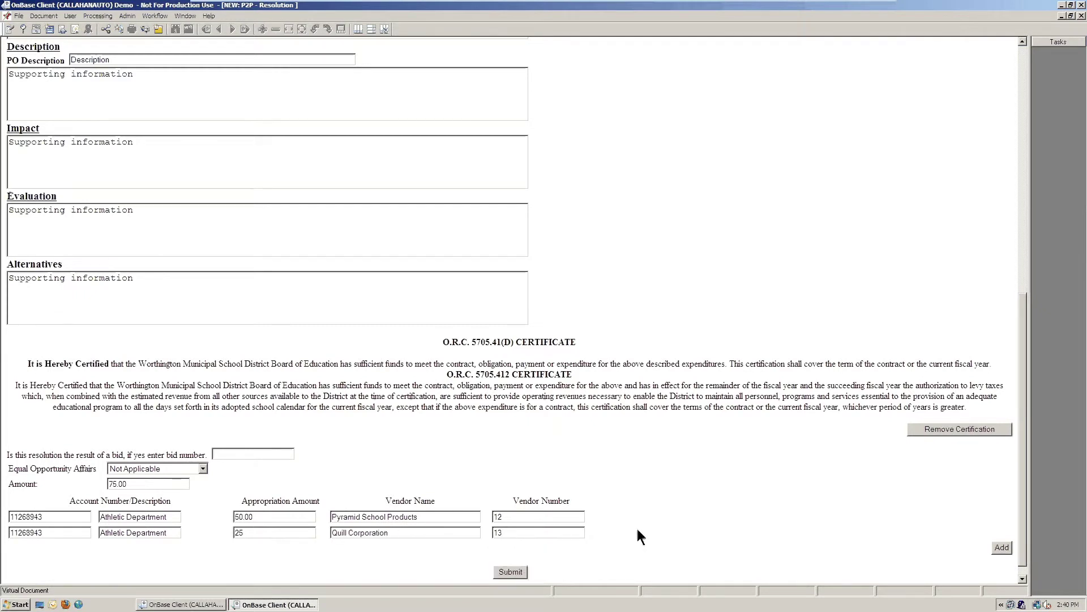
# Step: Submit the completed resolution form and decline creating another new document
pyautogui.scroll(-1, 564, 563)
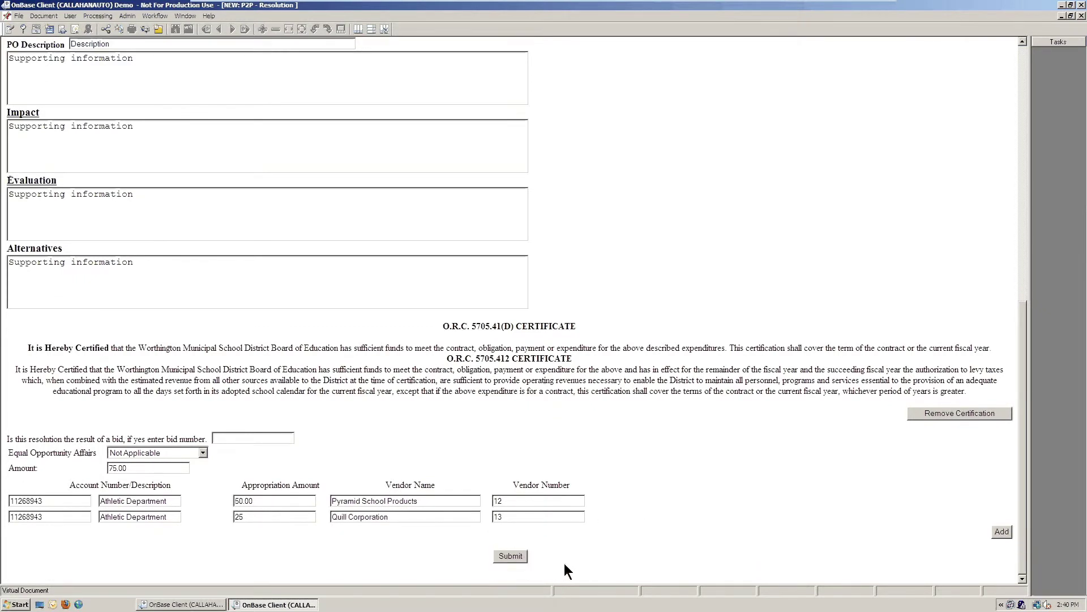
pyautogui.click(507, 554)
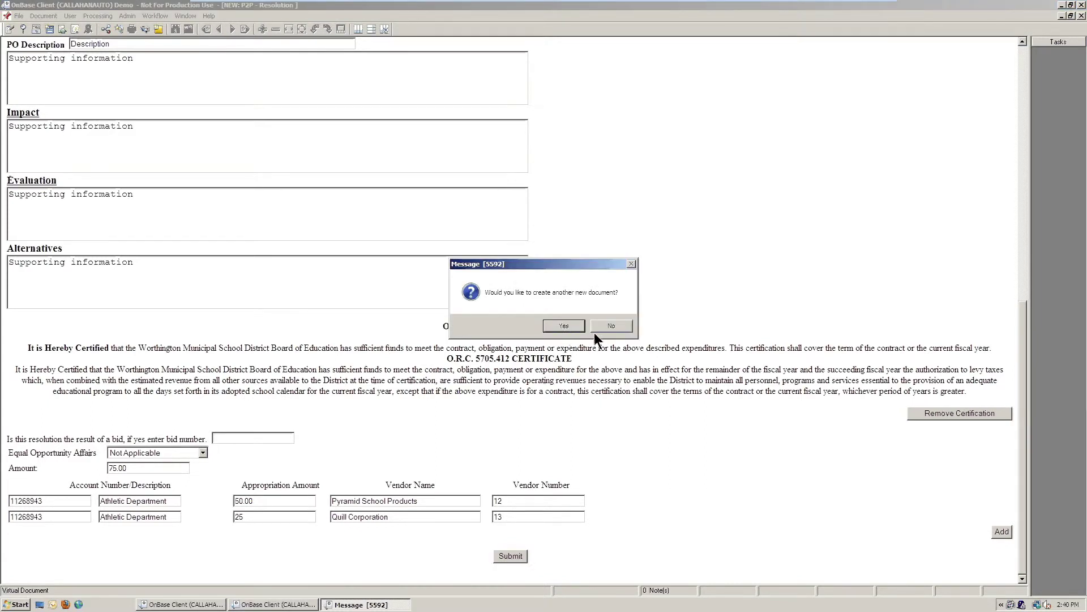
pyautogui.click(611, 328)
# Step: Minimize the resolution form, restore the Workflow window and open the newly submitted resolution from the CAO Chief Review queue
pyautogui.click(1062, 16)
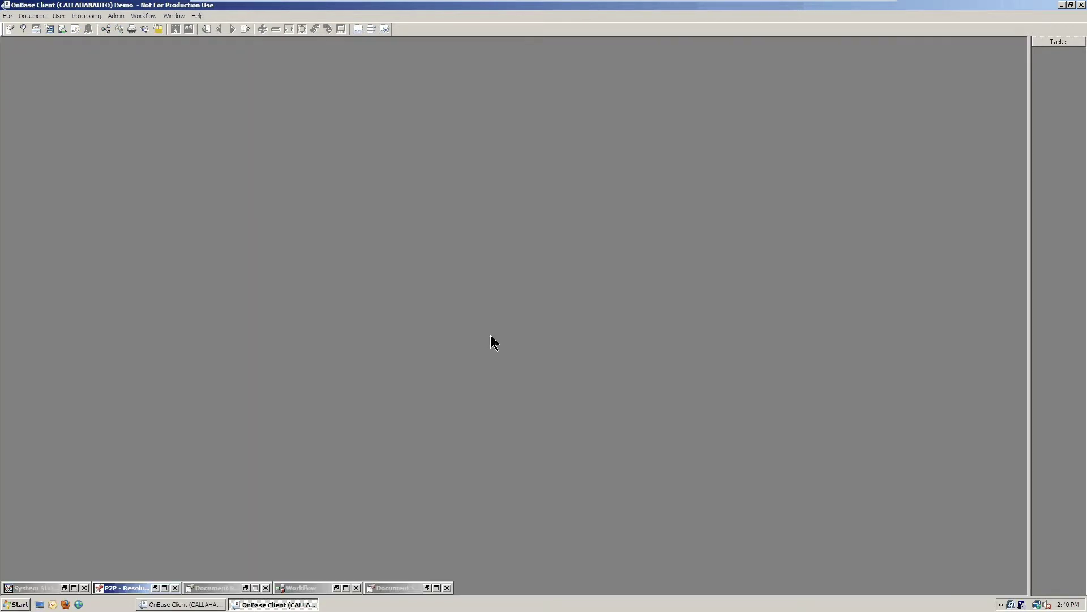
pyautogui.click(336, 588)
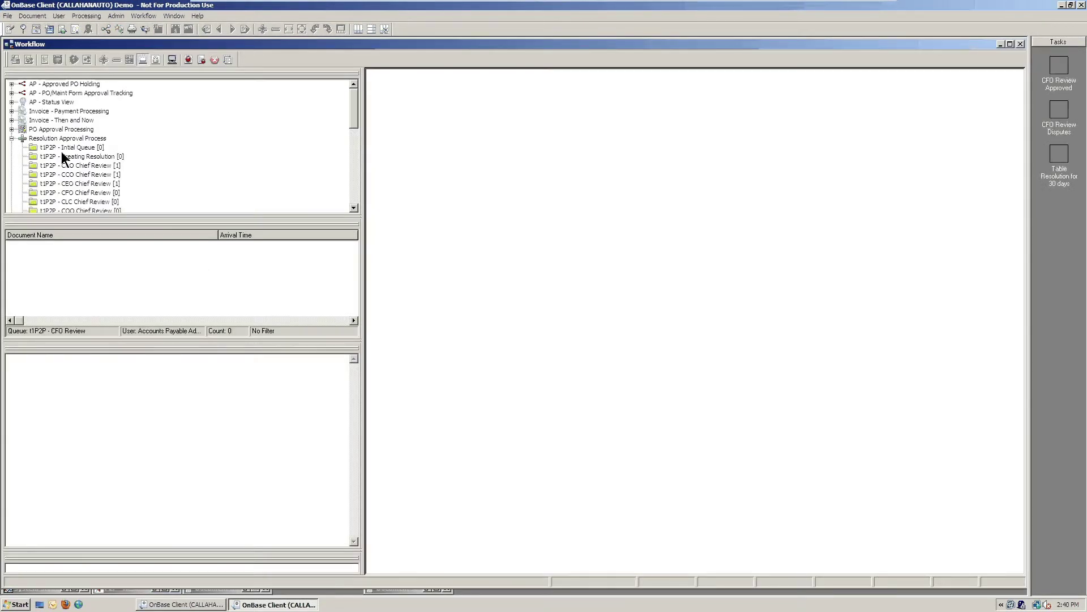
pyautogui.click(74, 168)
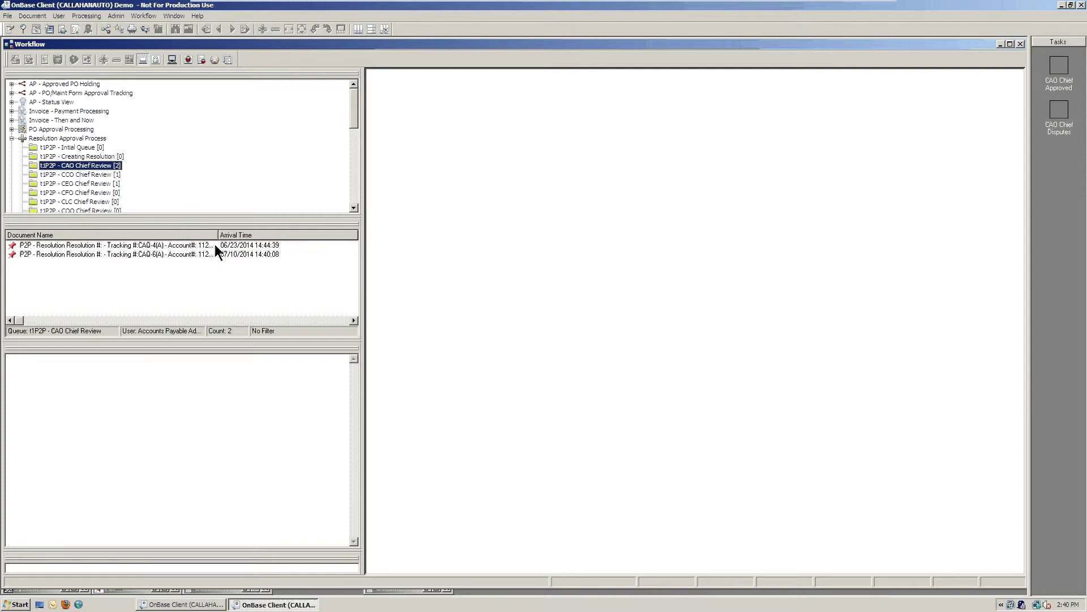
pyautogui.click(138, 253)
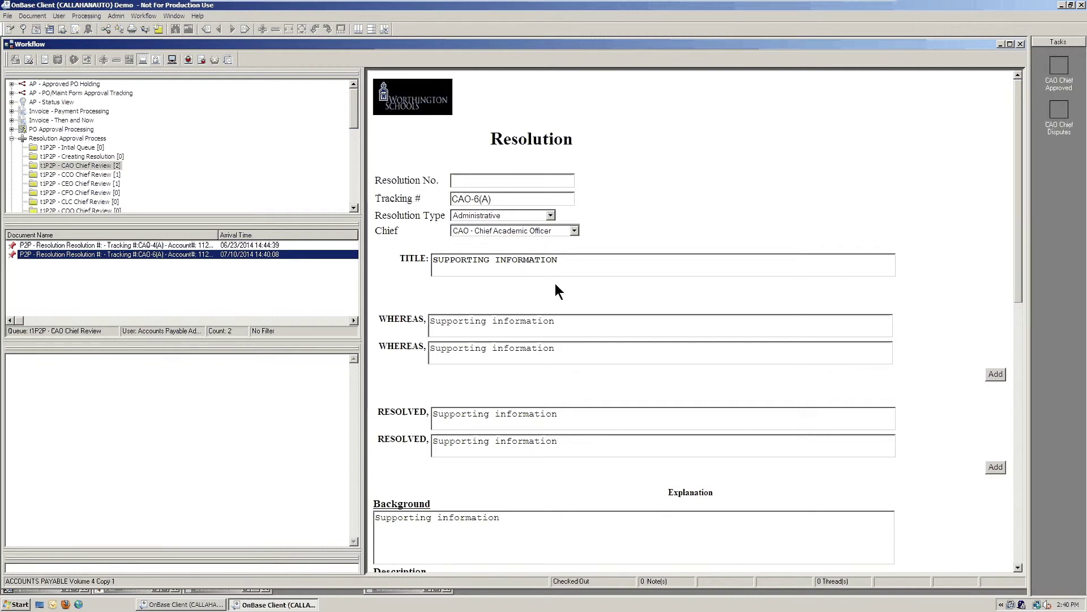
# Step: Maximize the Workflow window and approve the open resolution as the CAO chief
pyautogui.moveTo(1025, 226)
pyautogui.mouseDown()
pyautogui.moveTo(1019, 495)
pyautogui.moveTo(1034, 243)
pyautogui.mouseUp()
pyautogui.click(1010, 43)
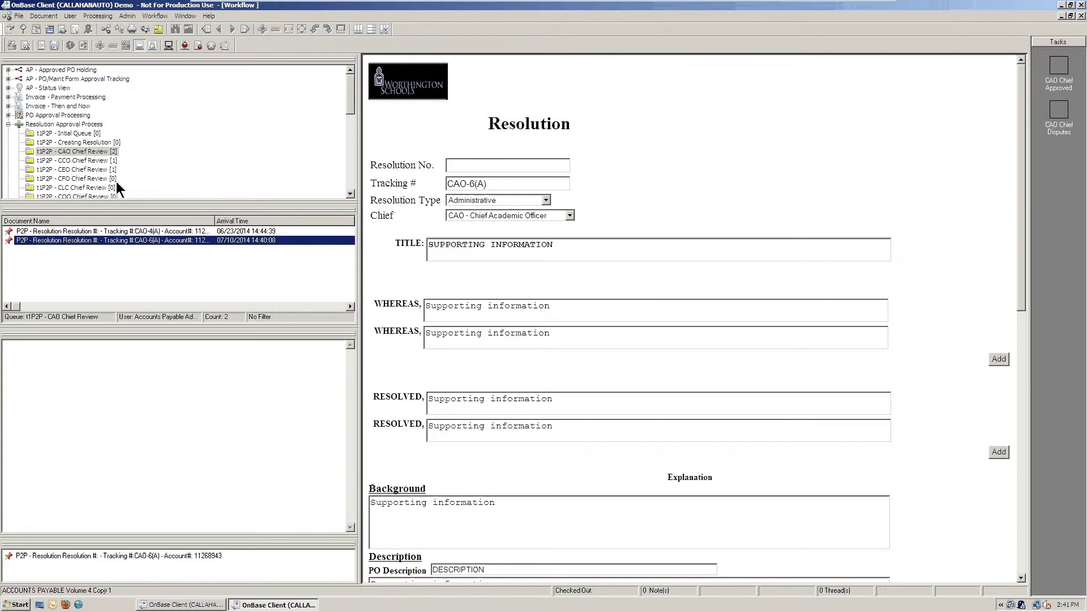
pyautogui.click(1058, 68)
# Step: Open the resolution in the Finance Resolution Review queue, look through it down to the review entries and approve it for finance
pyautogui.moveTo(351, 97); pyautogui.dragTo(350, 123)
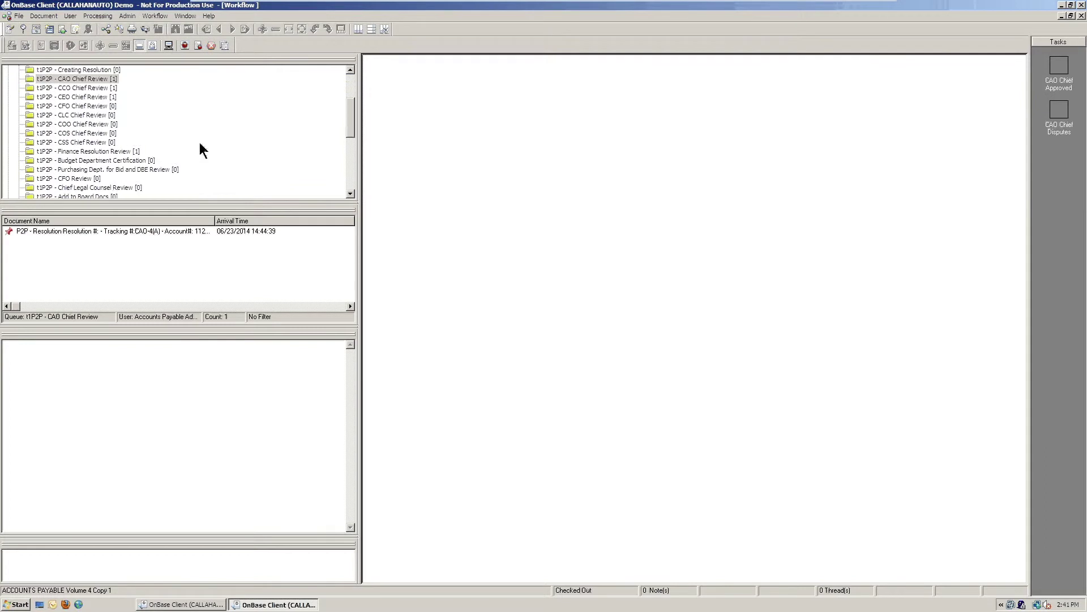
pyautogui.click(91, 152)
pyautogui.click(119, 231)
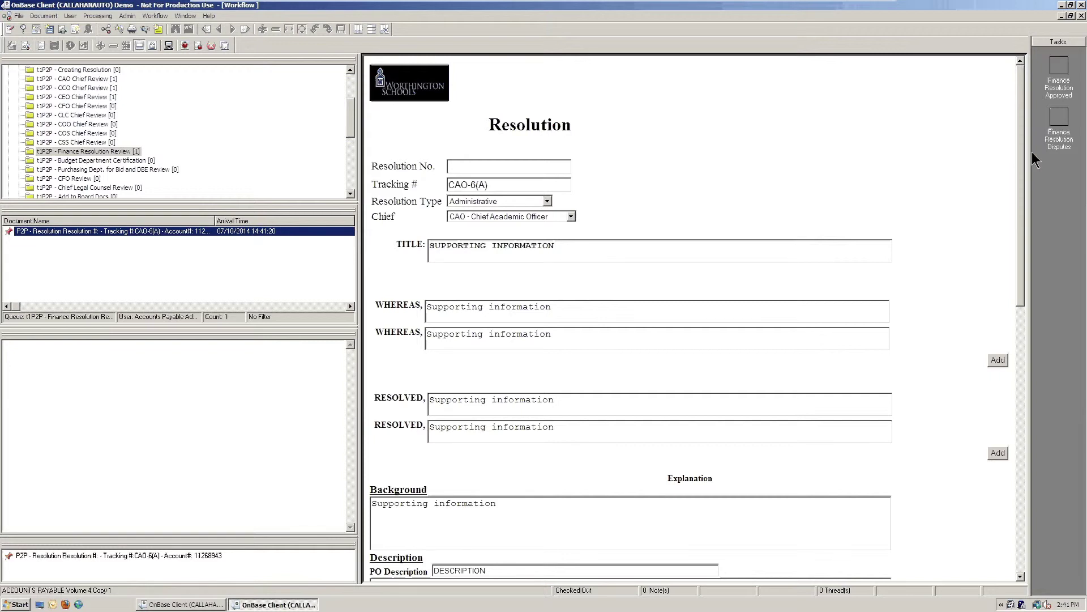
pyautogui.moveTo(1022, 147); pyautogui.dragTo(996, 460)
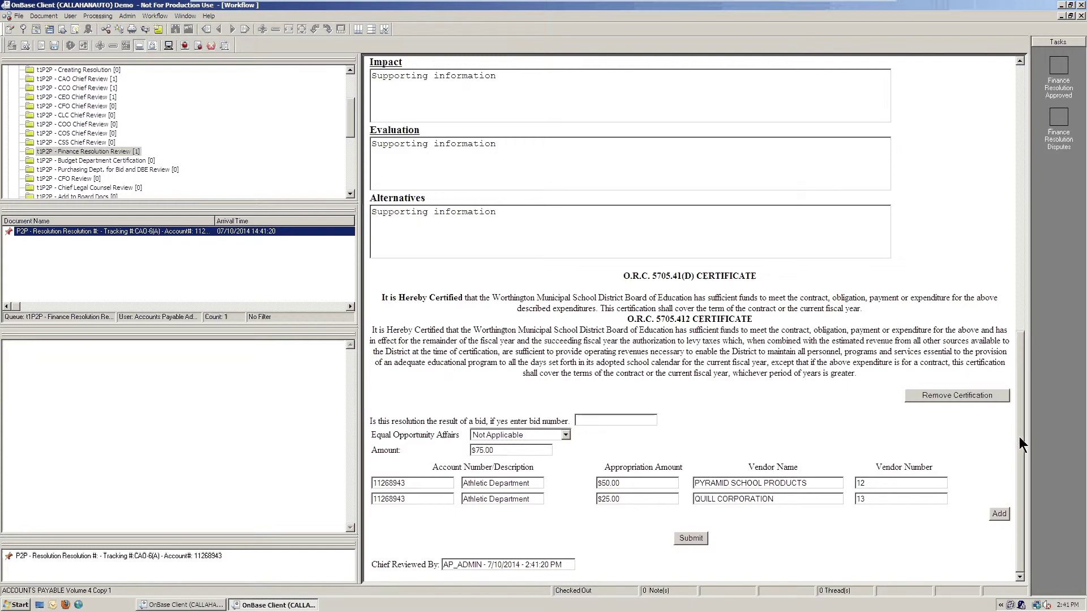
pyautogui.click(1057, 82)
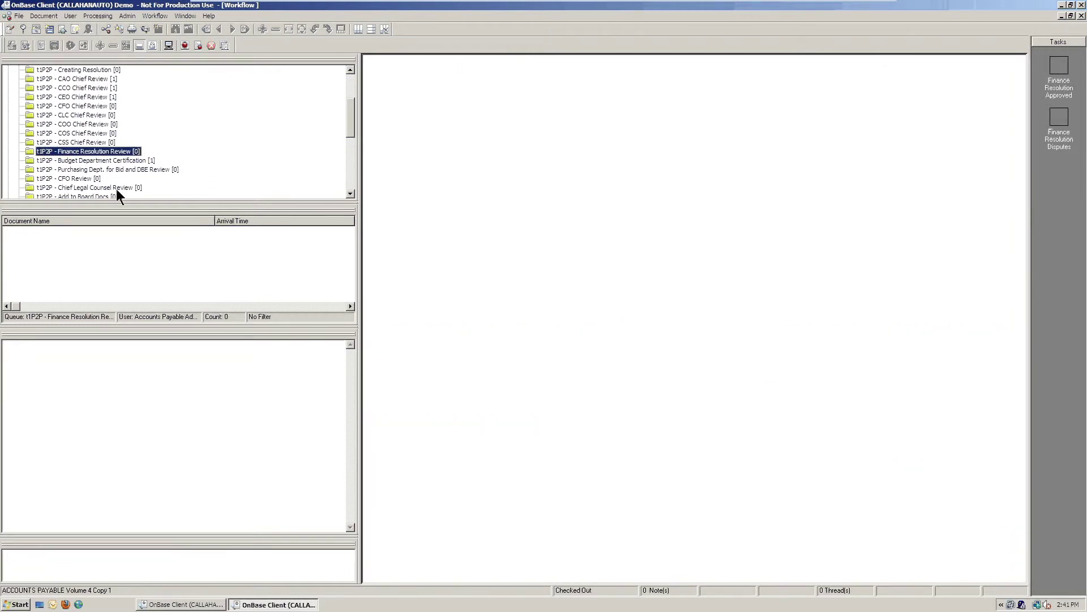
# Step: Open the resolution in the Budget Department Certification queue, check its review entries and approve it for the budget department
pyautogui.click(106, 160)
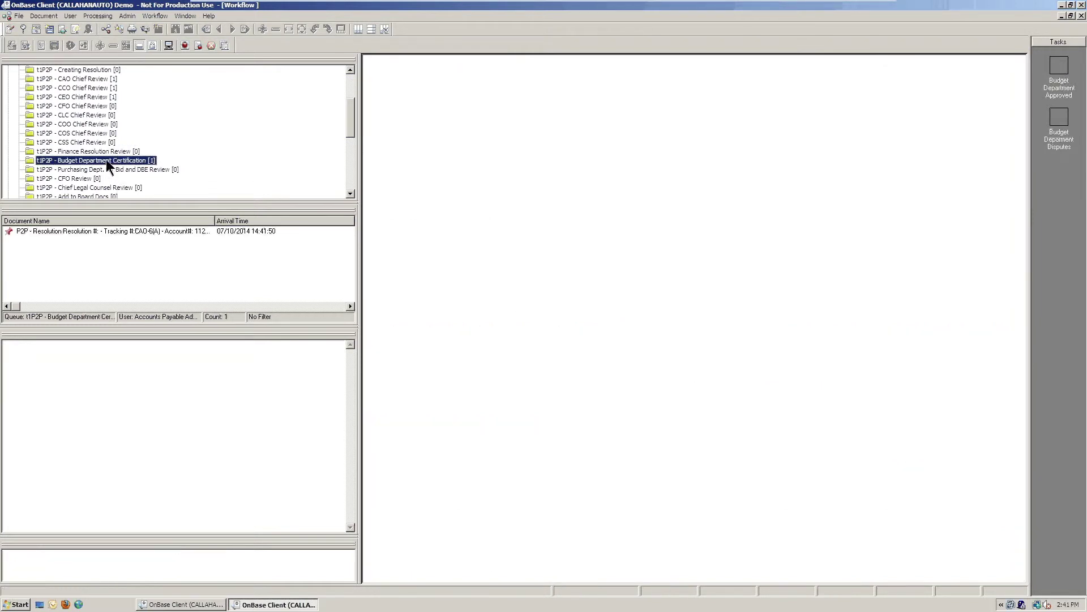
pyautogui.click(123, 232)
pyautogui.moveTo(1021, 150); pyautogui.dragTo(1022, 445)
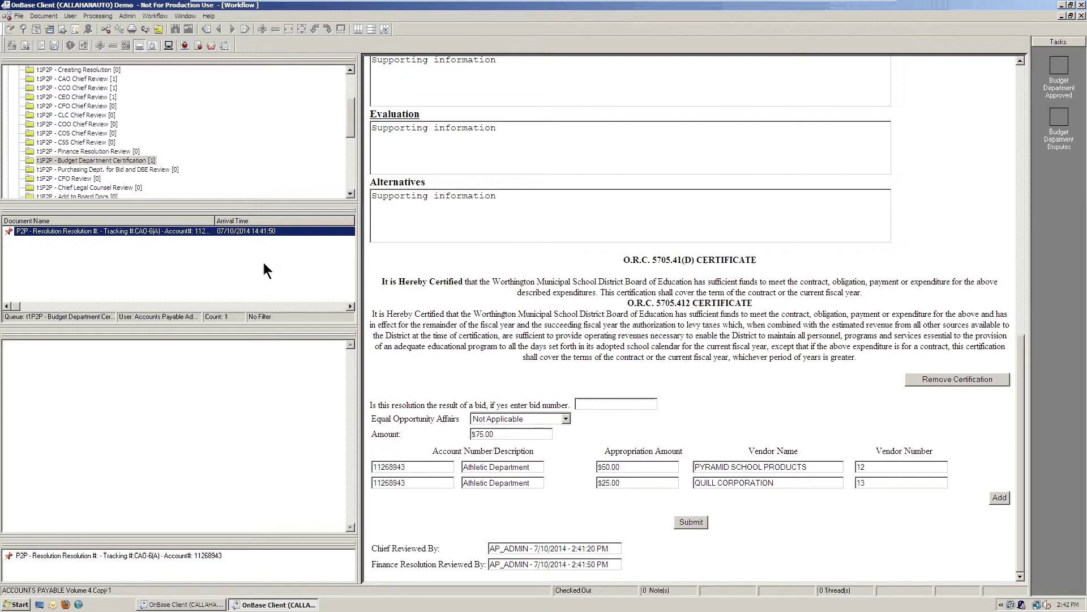
pyautogui.click(1063, 82)
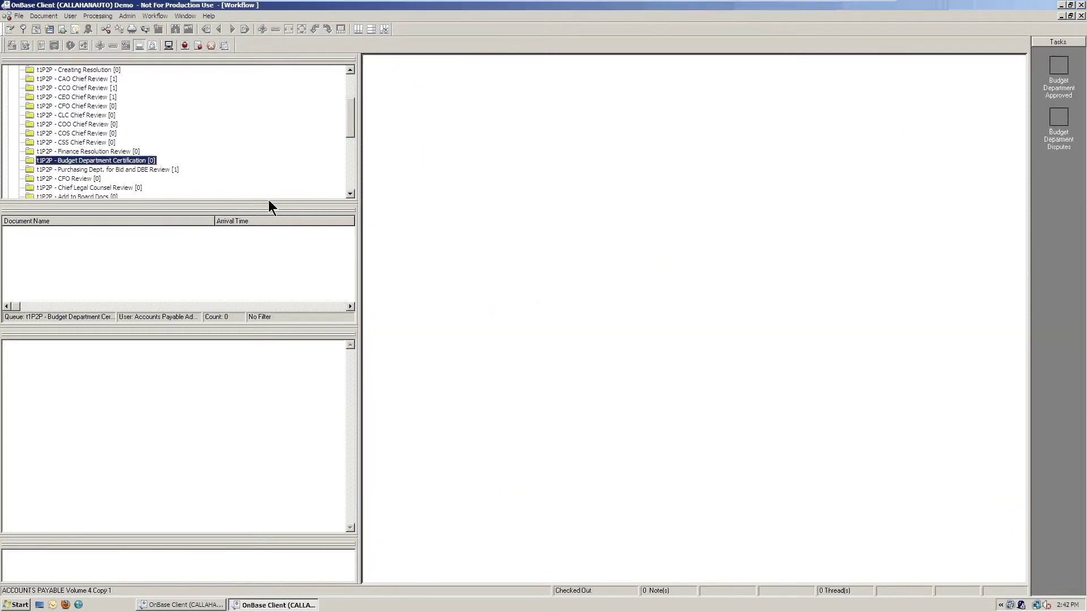
# Step: Open the resolution in the Purchasing Dept. for Bid and DBE Review queue, check its review entries and approve it for purchasing
pyautogui.click(107, 169)
pyautogui.click(215, 232)
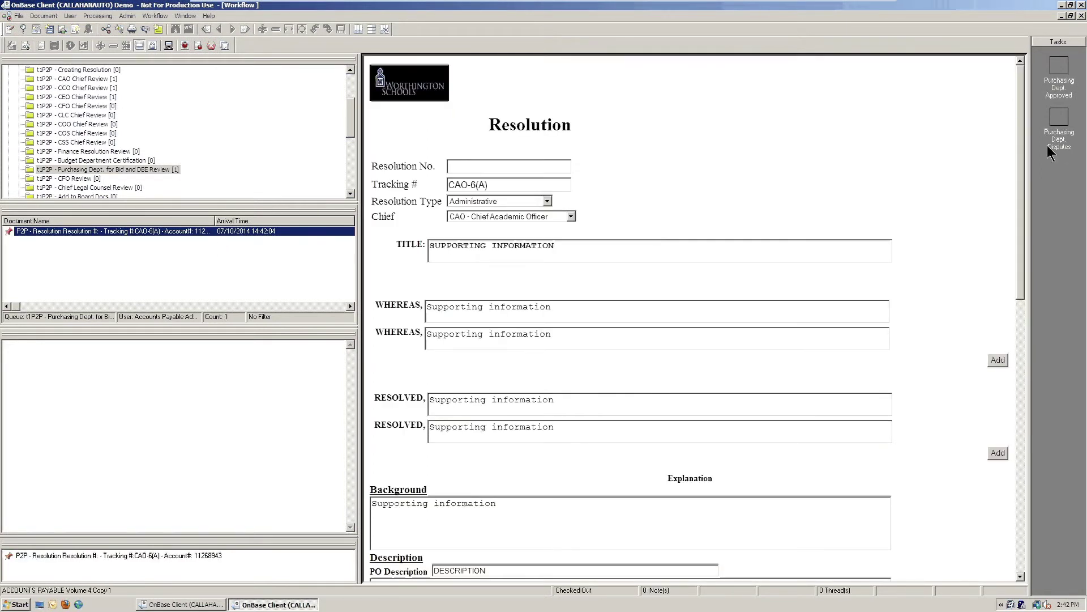
pyautogui.moveTo(1021, 124); pyautogui.dragTo(993, 400)
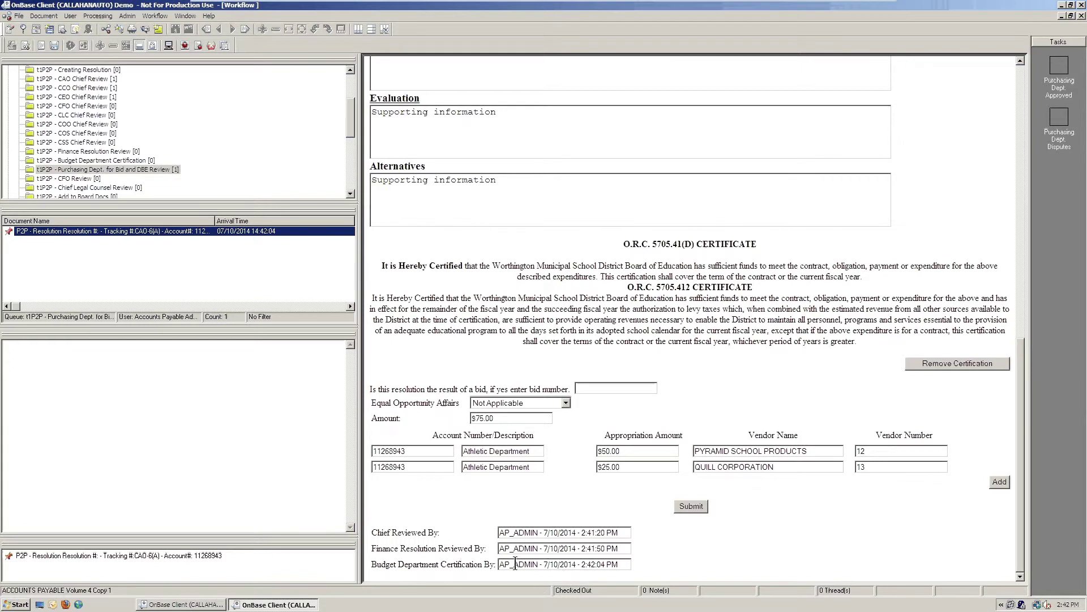
pyautogui.click(1059, 67)
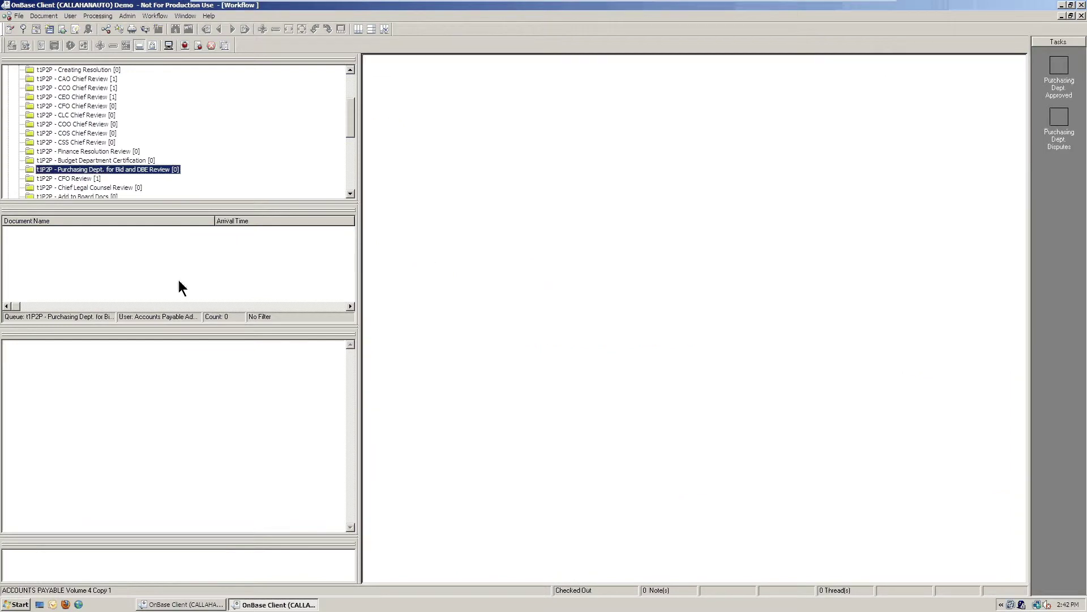
# Step: Open the resolution in the CFO Review queue, look through it down to the review entries and approve it as CFO
pyautogui.click(73, 177)
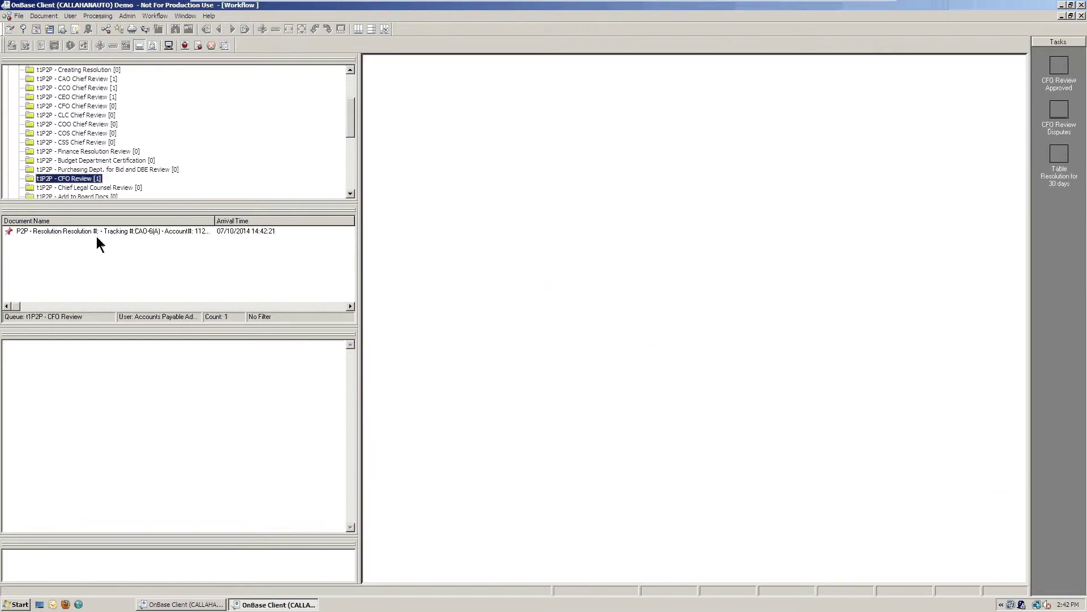
pyautogui.click(97, 232)
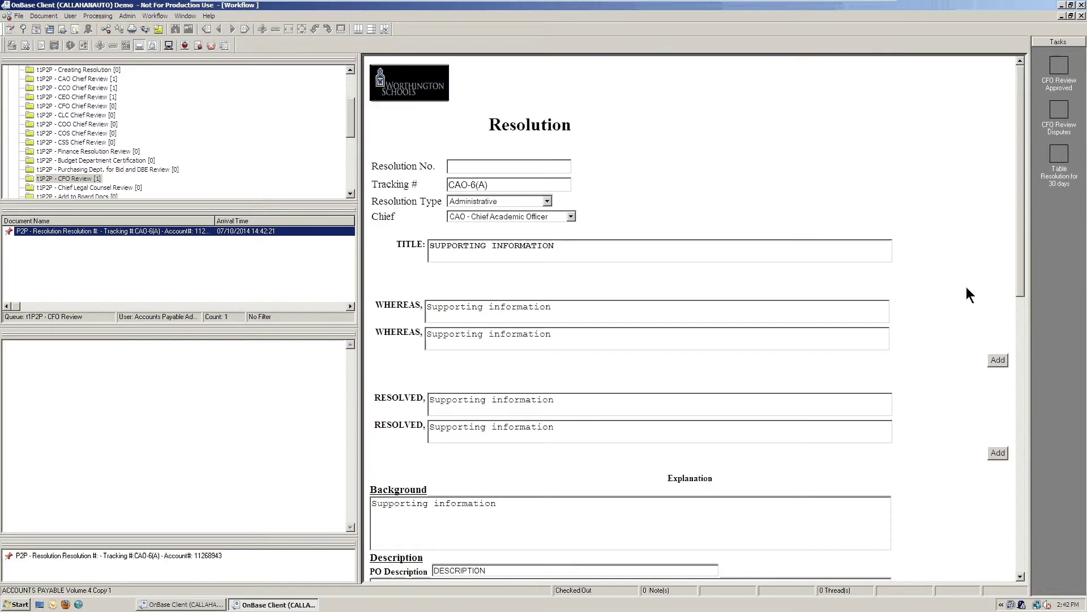
pyautogui.moveTo(1021, 242); pyautogui.dragTo(1021, 520)
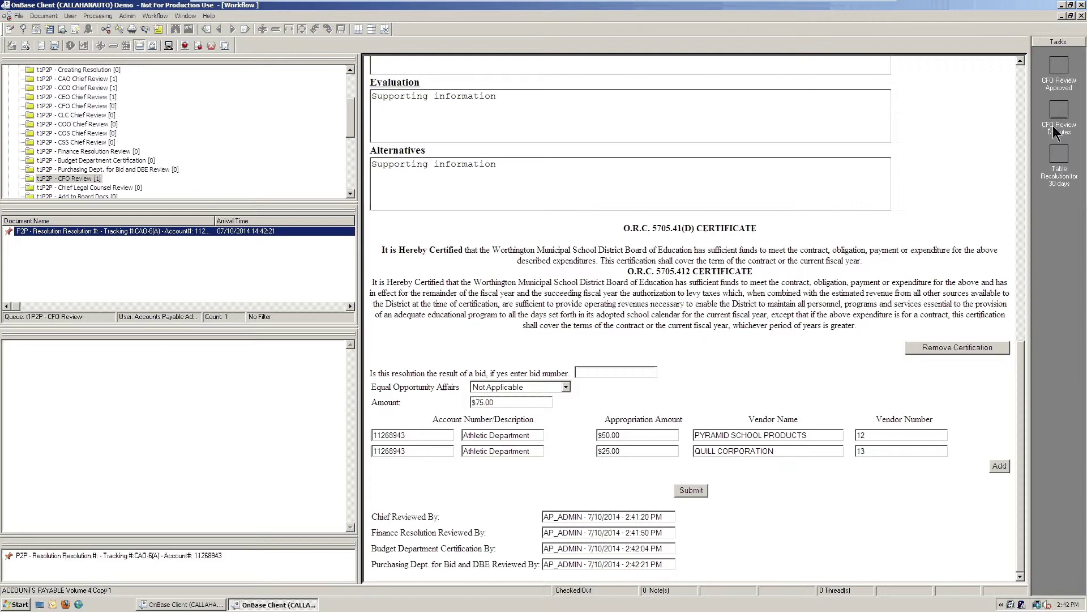
pyautogui.click(1058, 77)
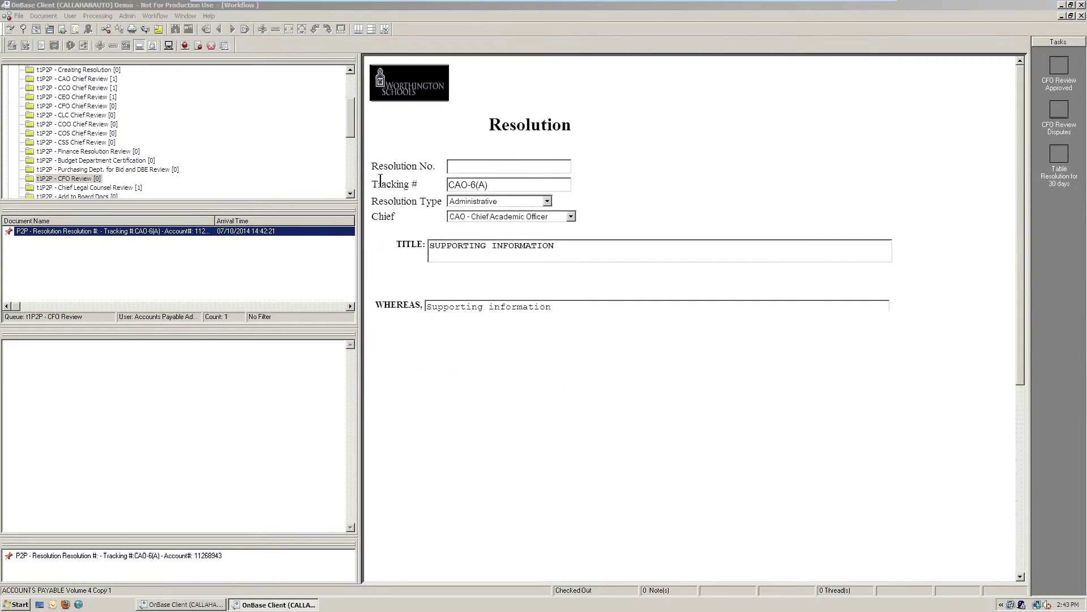
# Step: Open the resolution in the Chief Legal Counsel Review queue, look it over and approve it for legal counsel
pyautogui.click(106, 185)
pyautogui.click(106, 231)
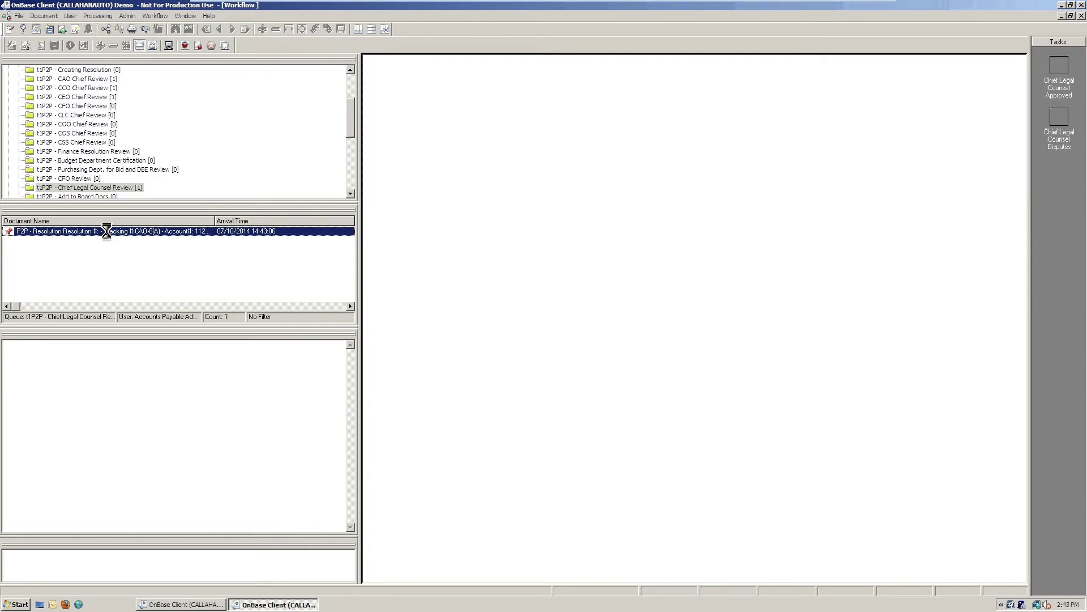
pyautogui.moveTo(1022, 190); pyautogui.dragTo(1036, 504)
pyautogui.click(1058, 72)
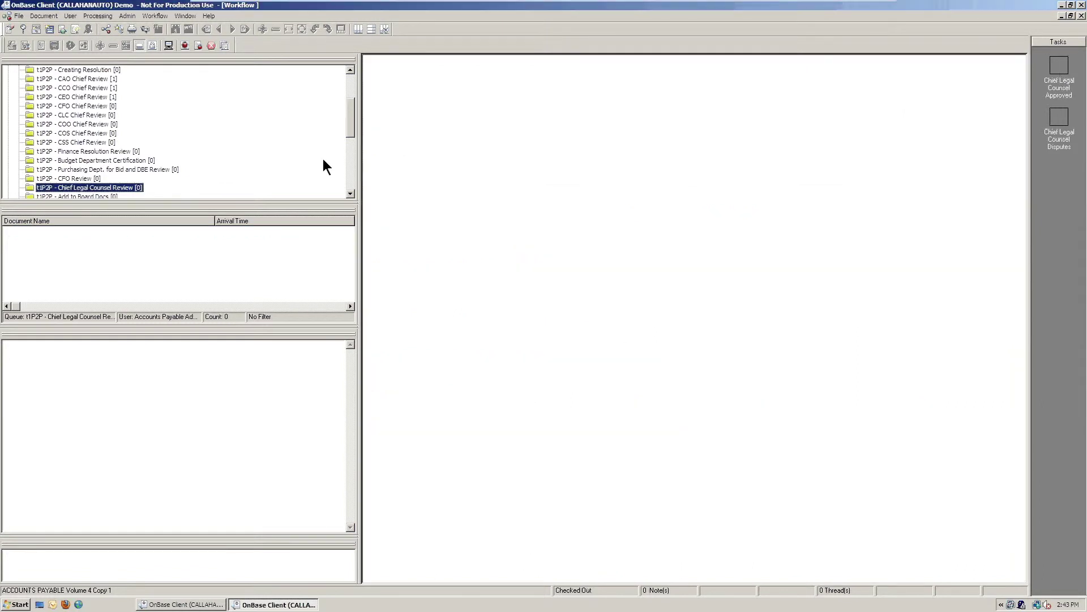
# Step: Open the resolution in the Requires CFO Signature queue and apply the CFO digital signature
pyautogui.moveTo(351, 126); pyautogui.dragTo(350, 145)
pyautogui.click(87, 133)
pyautogui.click(127, 232)
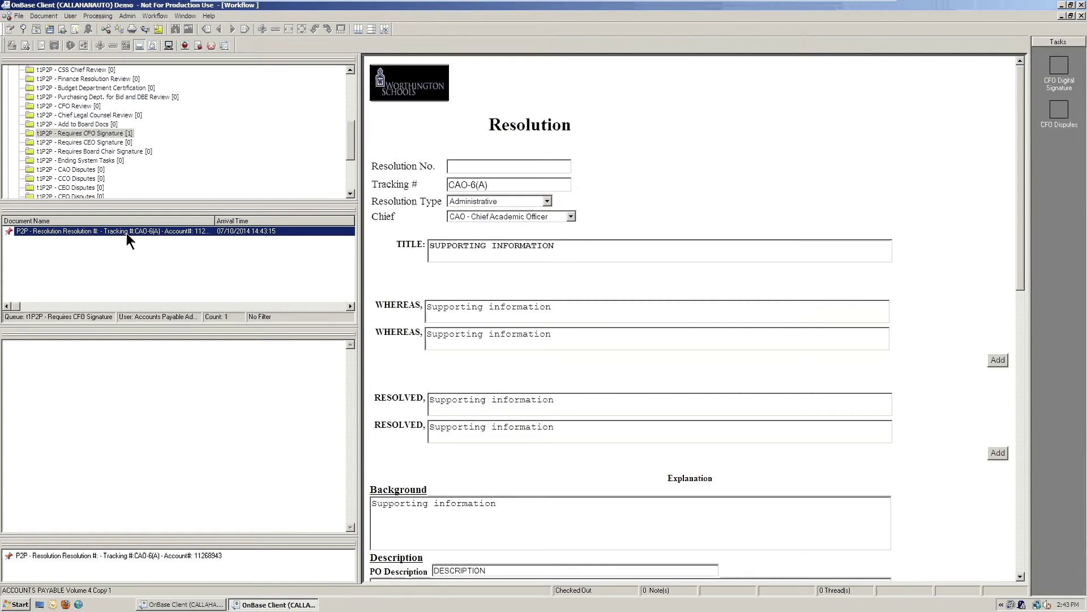
pyautogui.click(1060, 73)
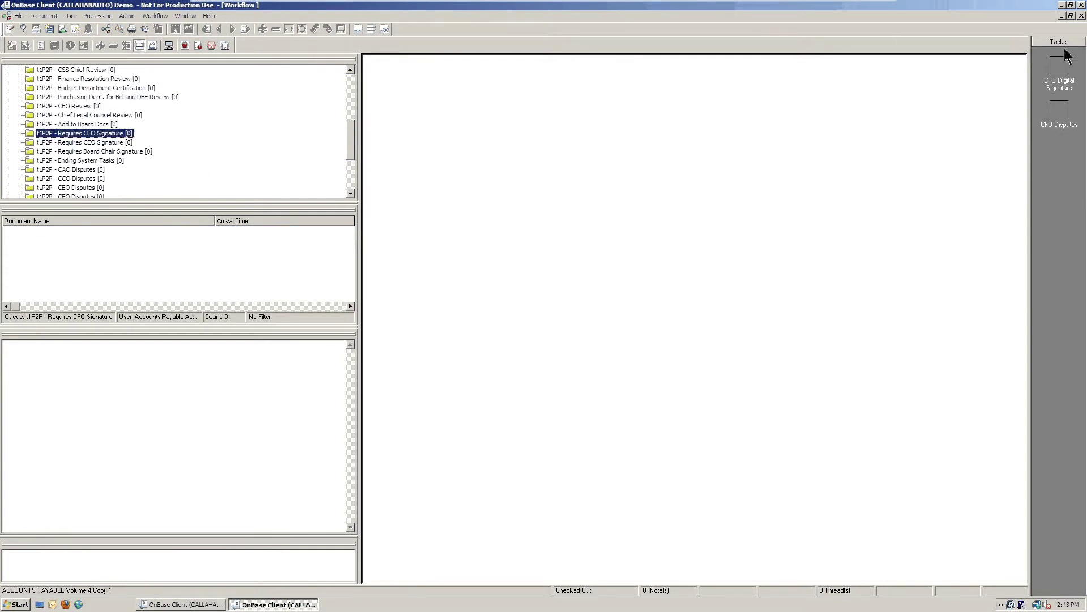
# Step: Minimize the Workflow window, retrieve the P2P - Resolution documents and open the signed resolution to examine its number and review entries
pyautogui.click(1061, 16)
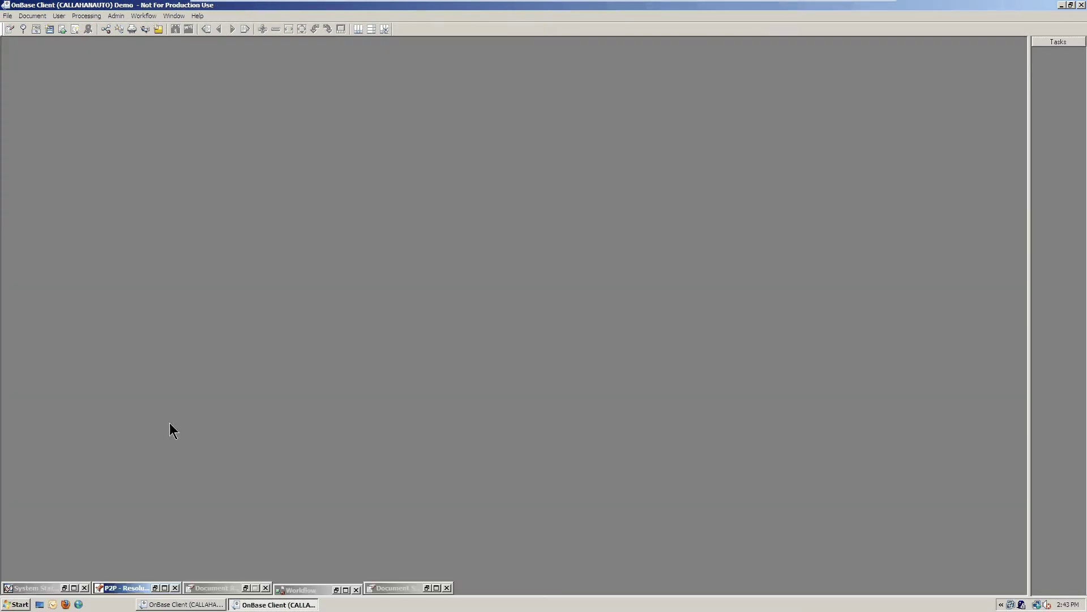
pyautogui.click(245, 588)
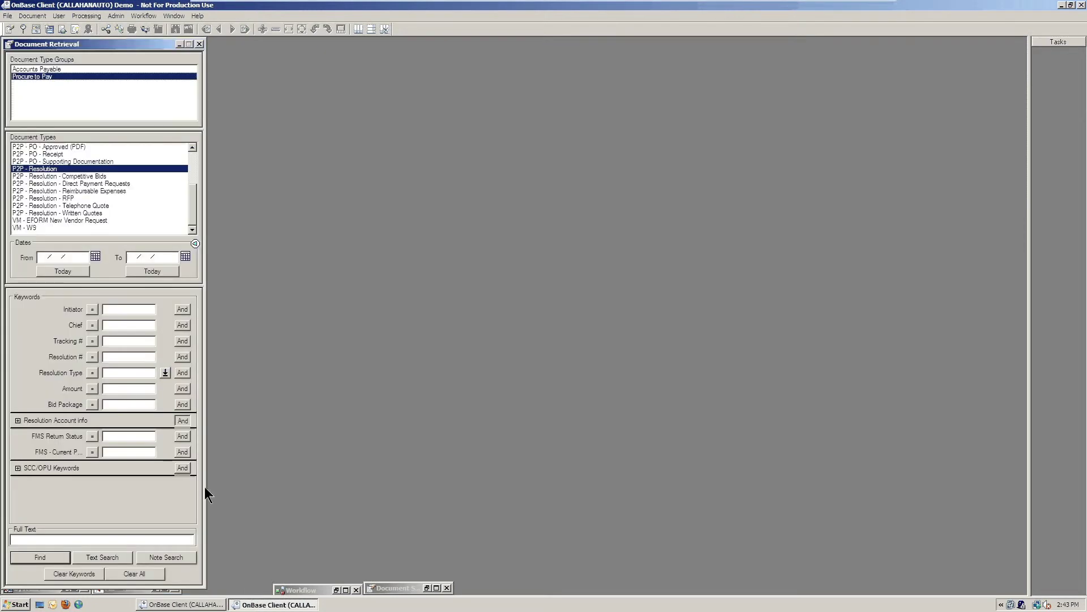
pyautogui.click(36, 557)
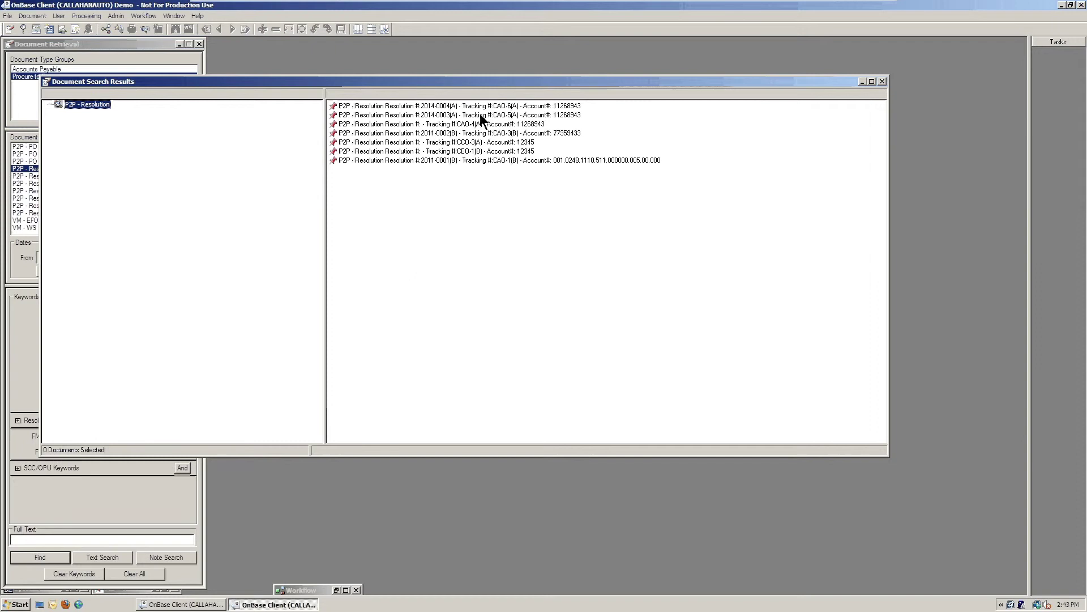
pyautogui.doubleClick(448, 106)
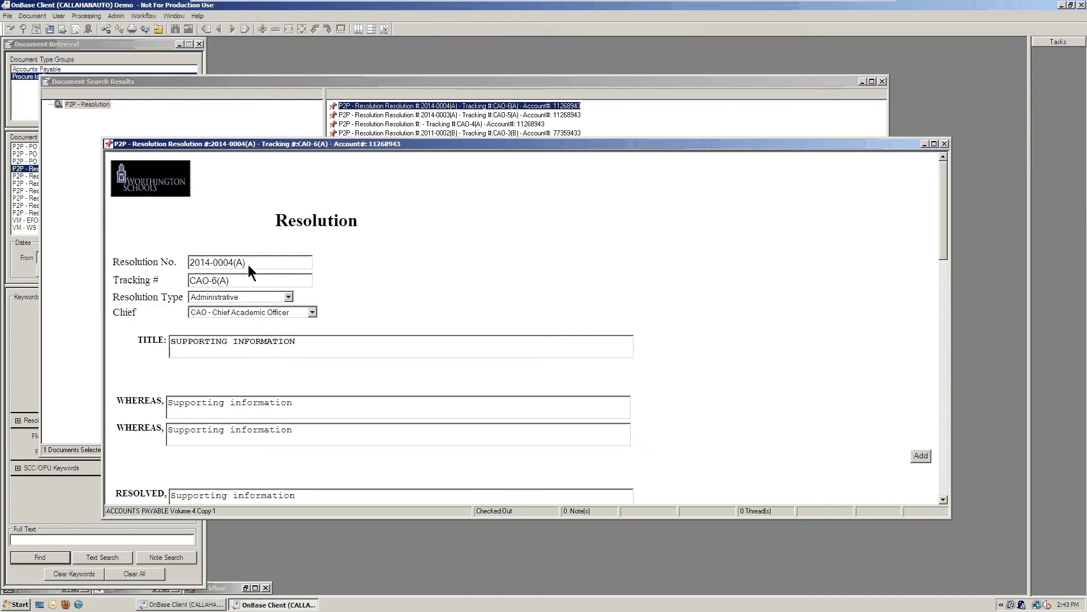
pyautogui.moveTo(943, 202); pyautogui.dragTo(940, 442)
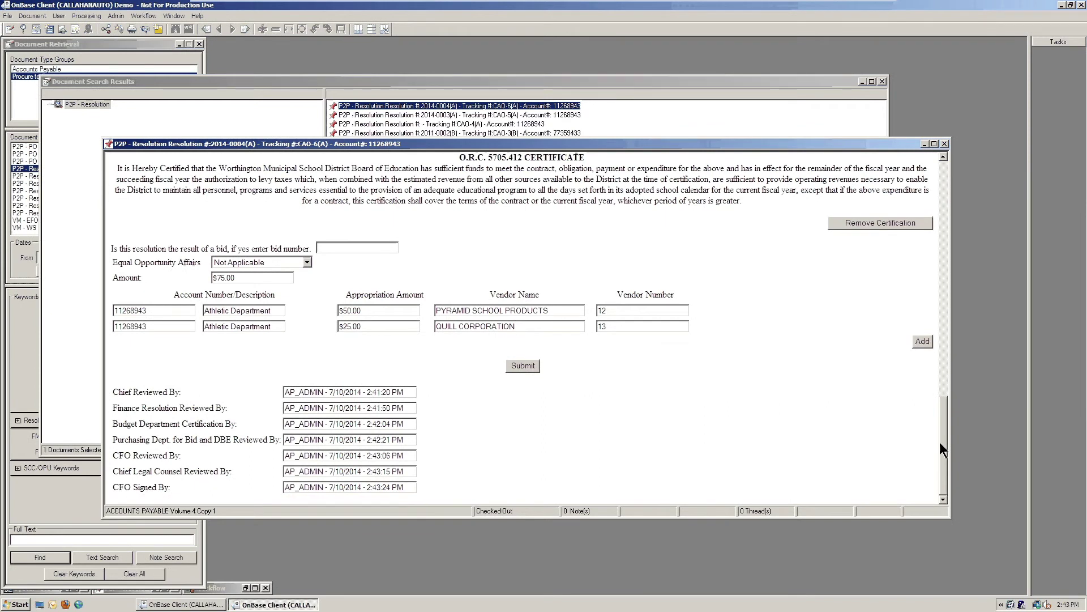